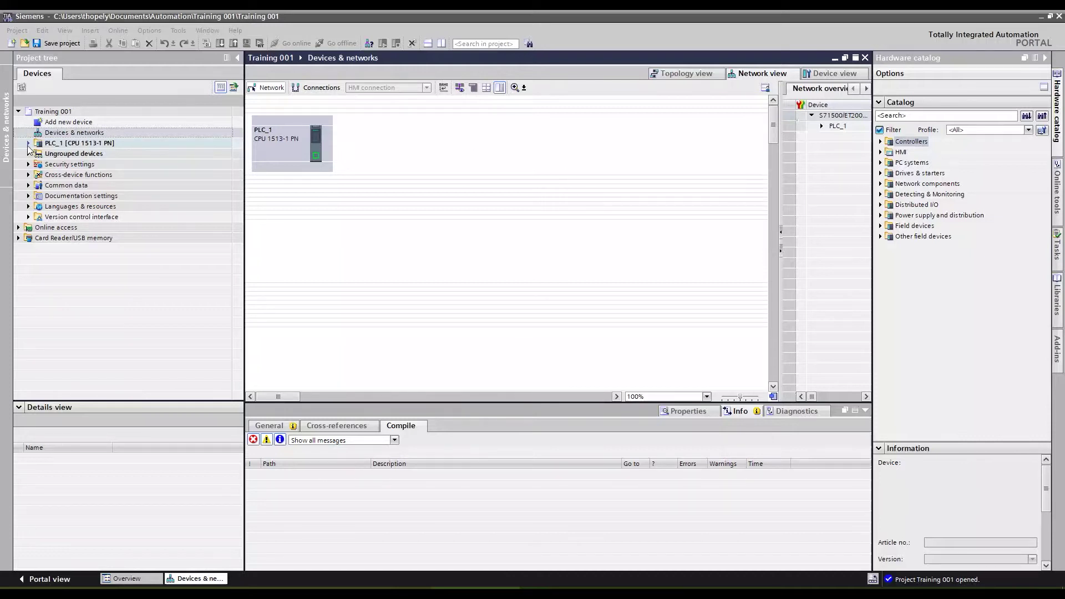
- Add a SINAMICS S120 drive with a CU320-2 PN control unit as Drive unit_1
{"action": "left_click", "coordinate": [290, 154]}
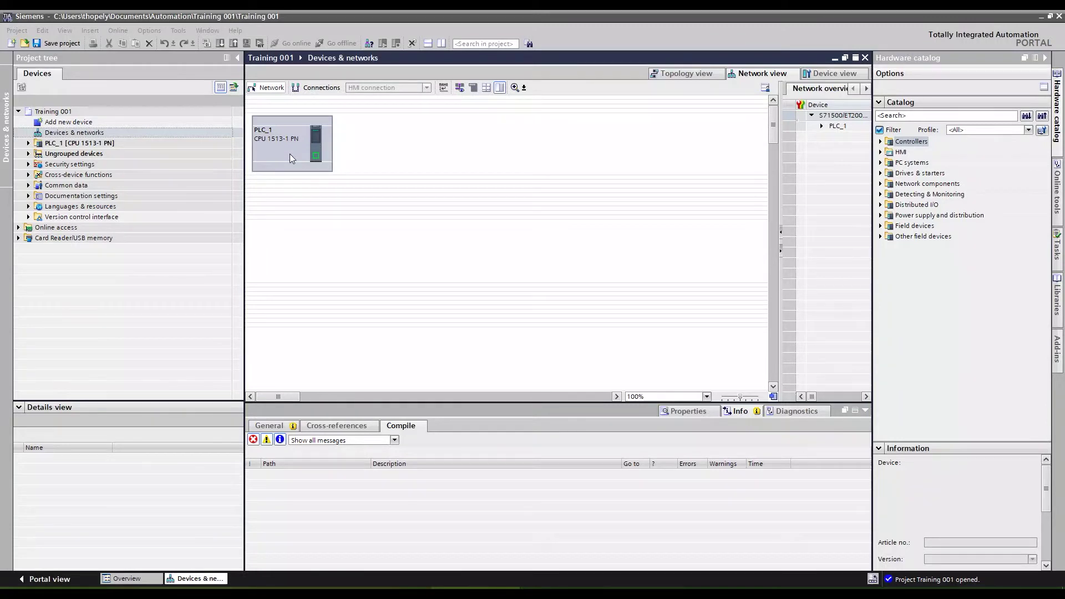
{"action": "left_click", "coordinate": [70, 123]}
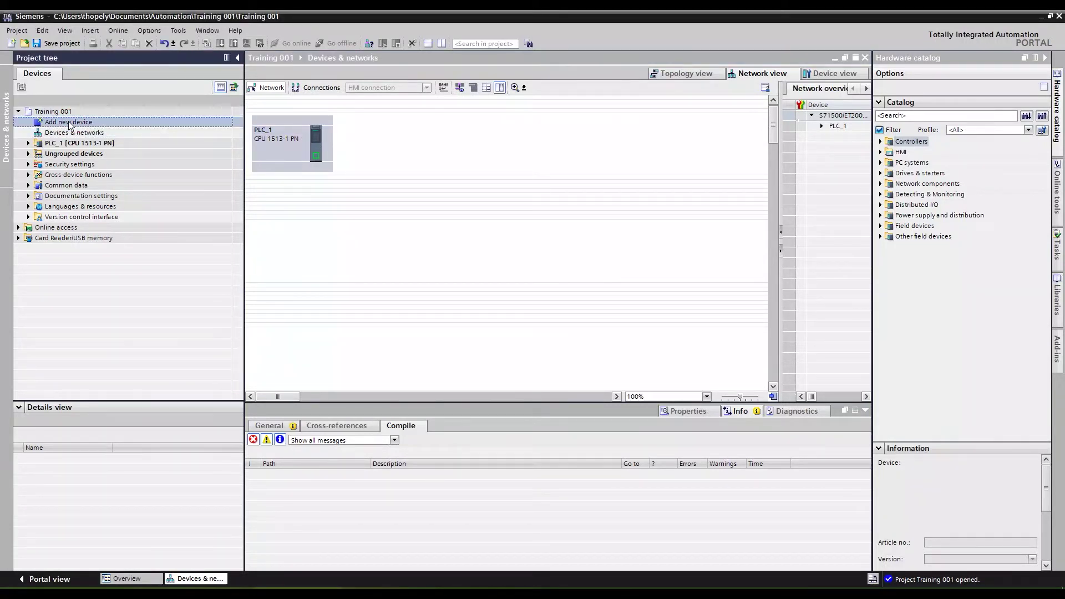
{"action": "double_click", "coordinate": [70, 122]}
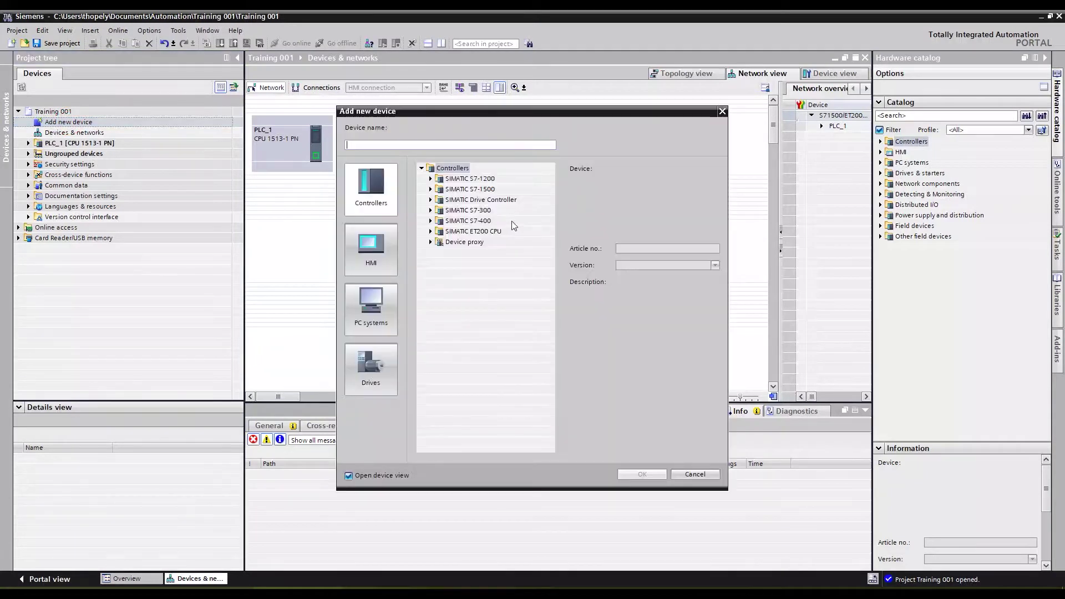
{"action": "left_click", "coordinate": [379, 371]}
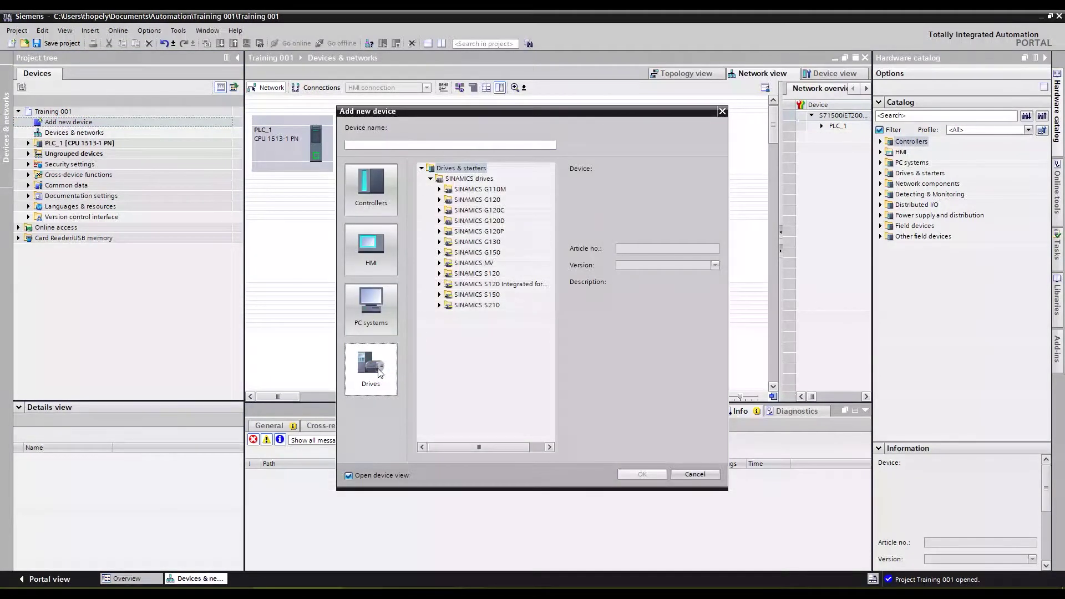
{"action": "left_click", "coordinate": [439, 273]}
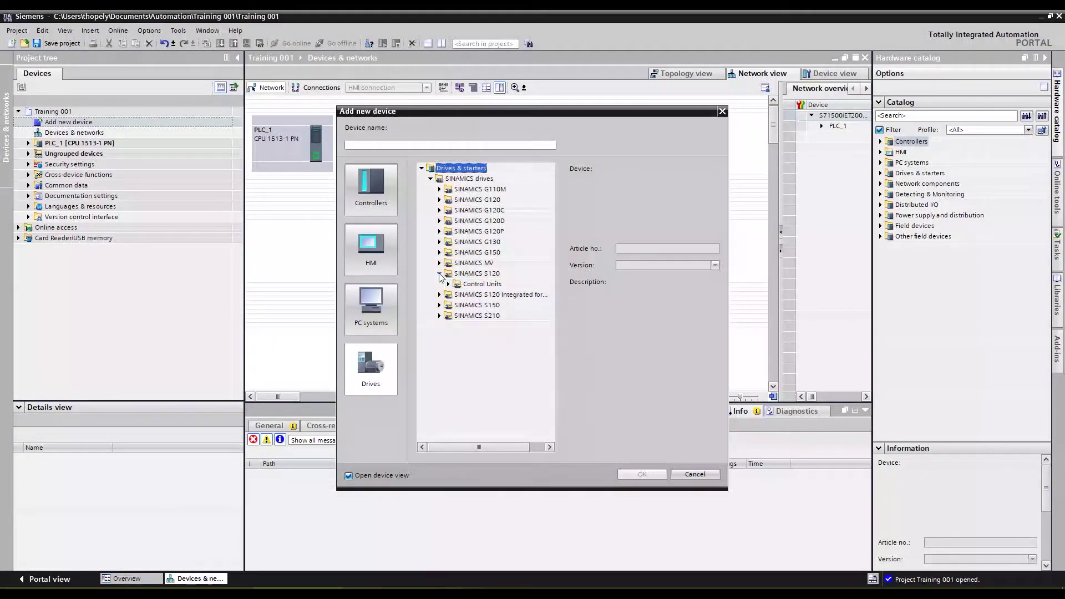
{"action": "left_click", "coordinate": [449, 284]}
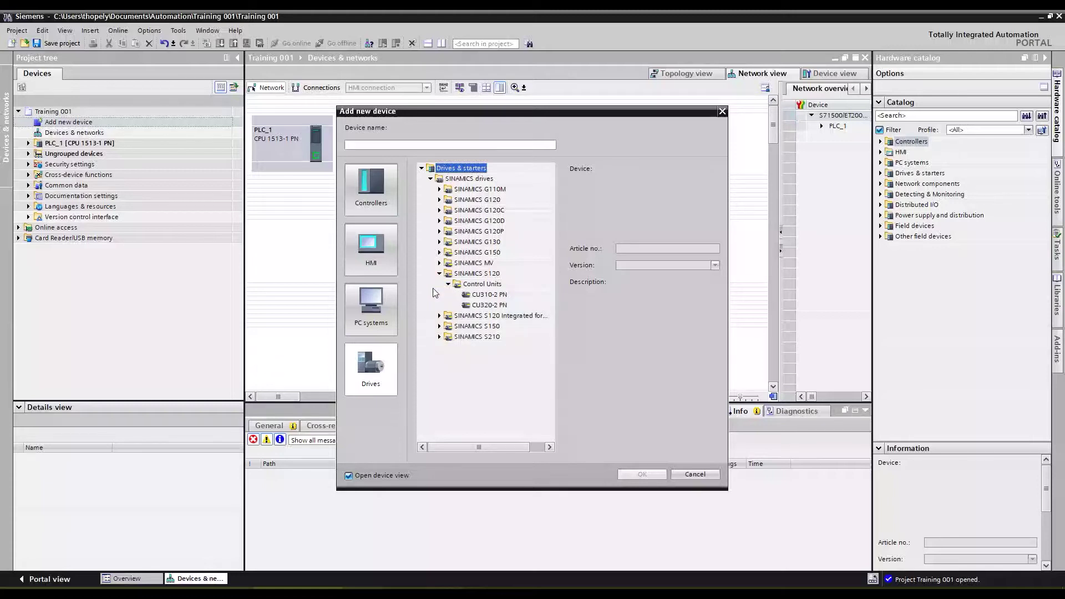
{"action": "left_click", "coordinate": [501, 308]}
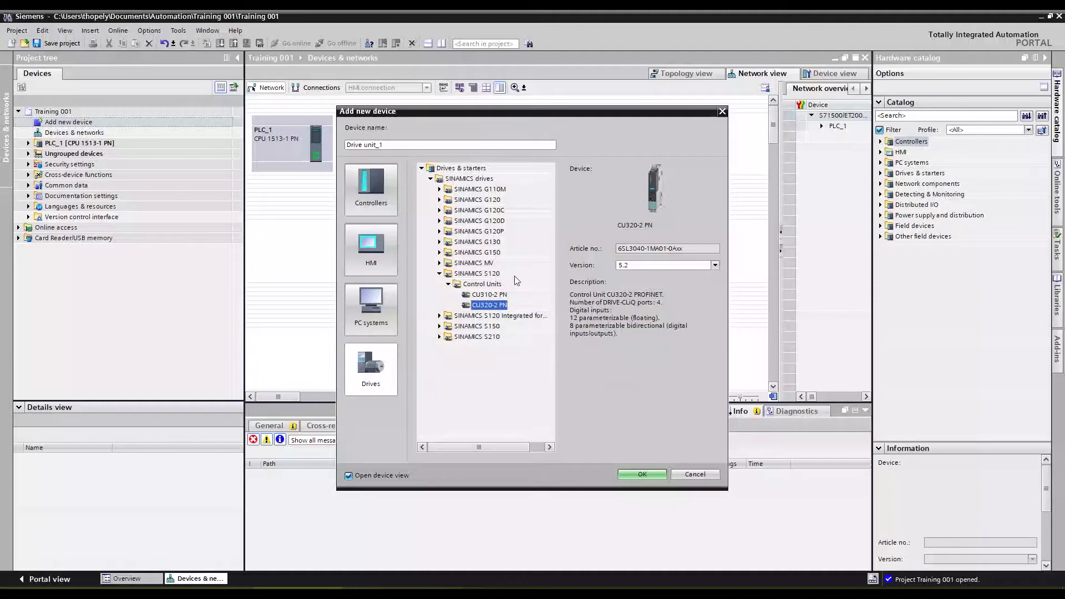
{"action": "left_click", "coordinate": [652, 474]}
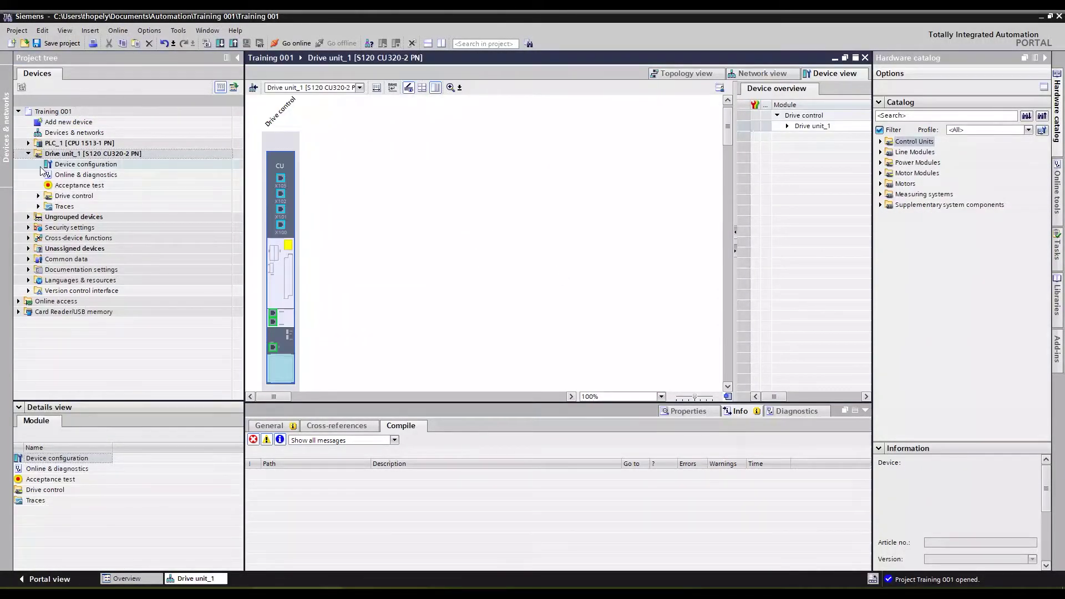
- In the drive's device configuration, add a Smart Line Module as the infeed
{"action": "left_click", "coordinate": [83, 164]}
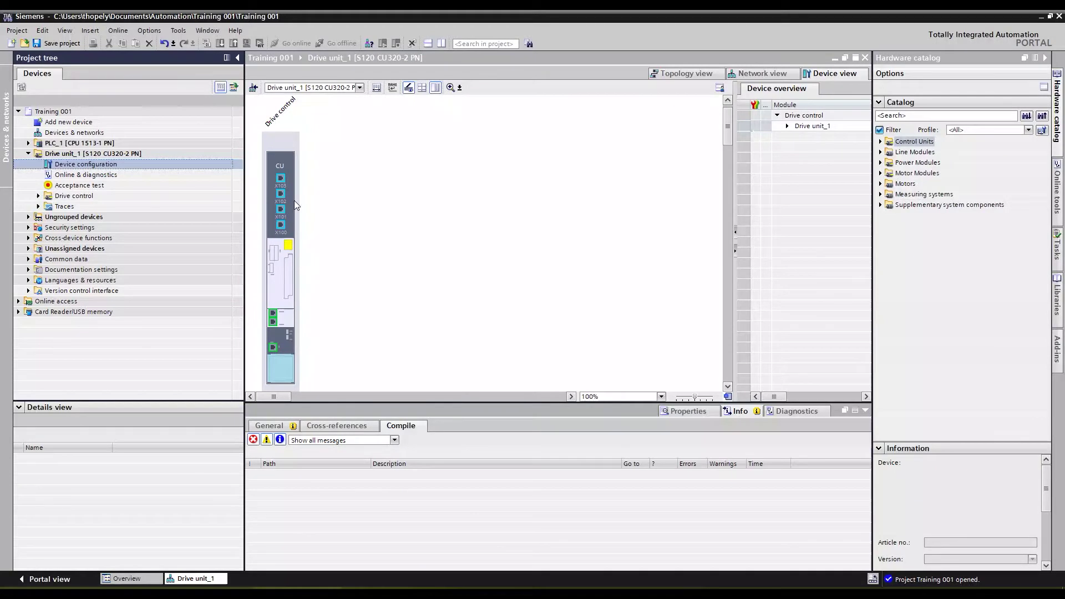
{"action": "left_click", "coordinate": [880, 152]}
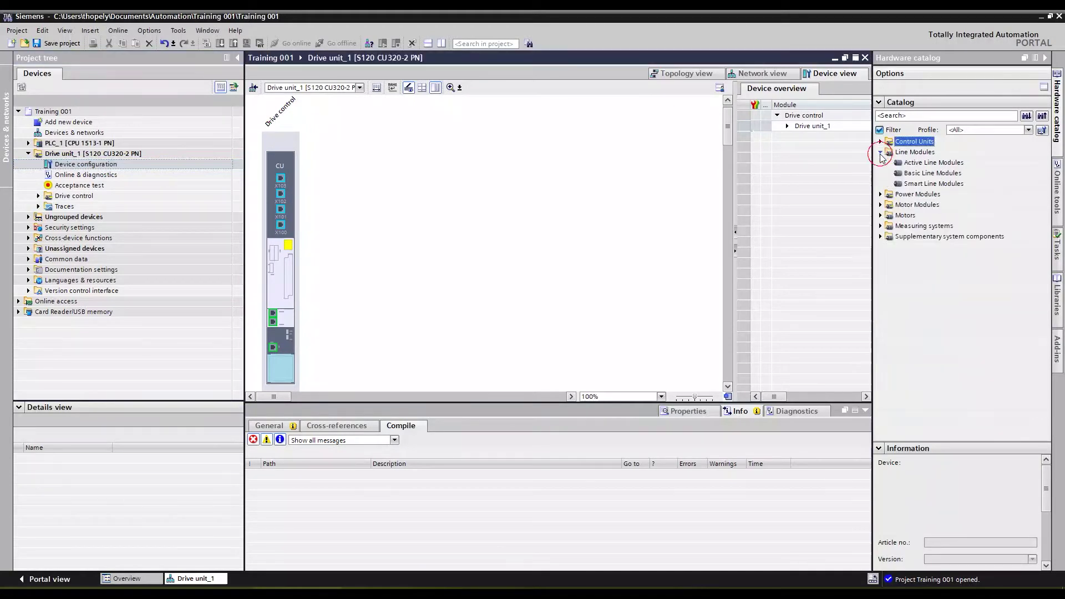
{"action": "left_click", "coordinate": [926, 185]}
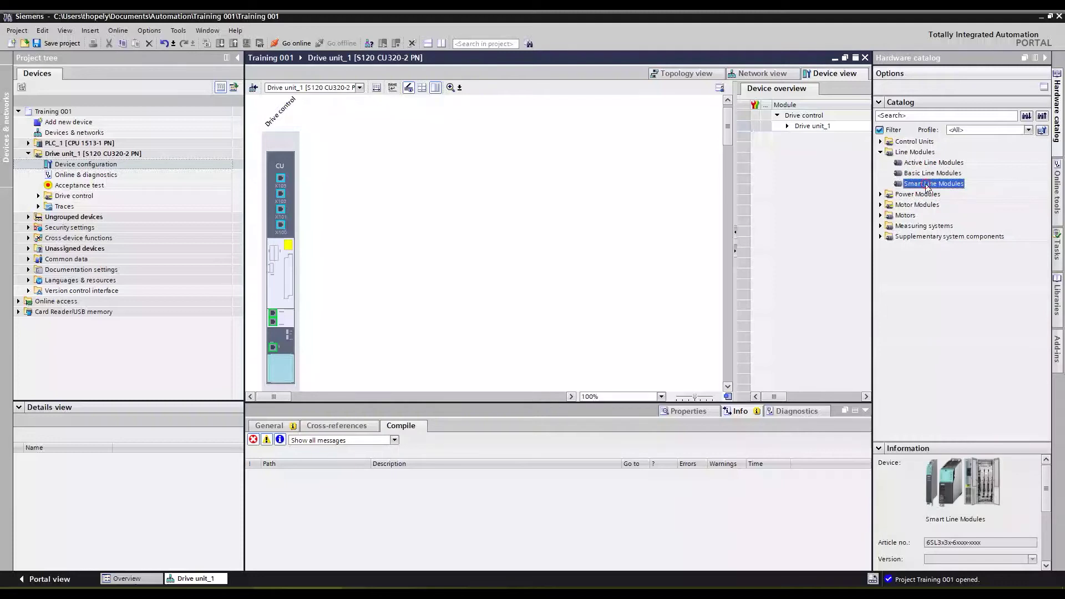
{"action": "left_click_drag", "start_coordinate": [926, 187], "coordinate": [309, 224]}
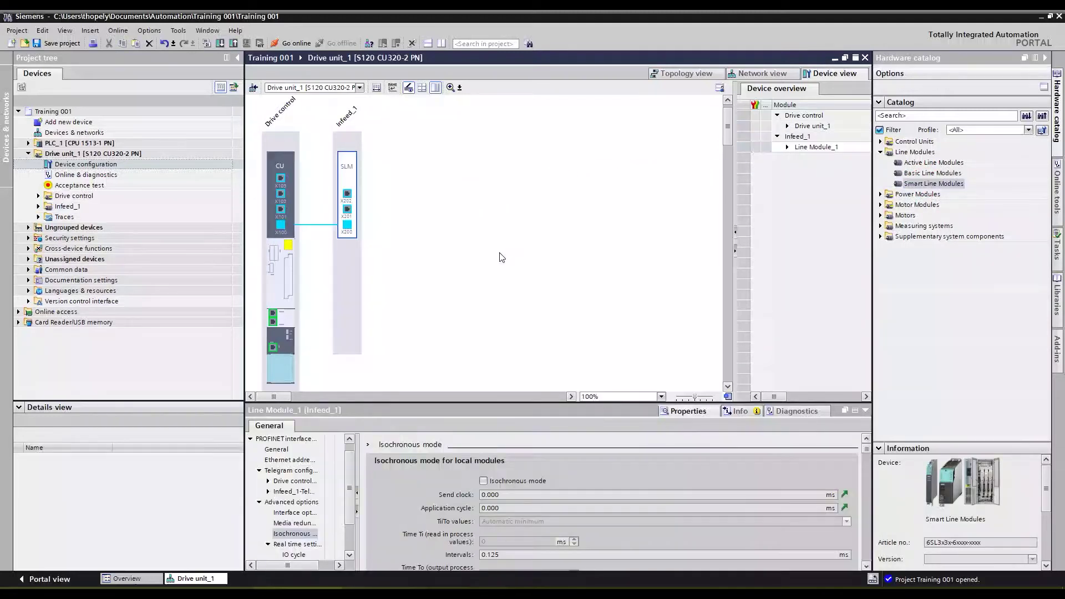
- Add a Single Motor Module as Drive axis_1 and a Double Motor Module beside it
{"action": "left_click", "coordinate": [881, 152]}
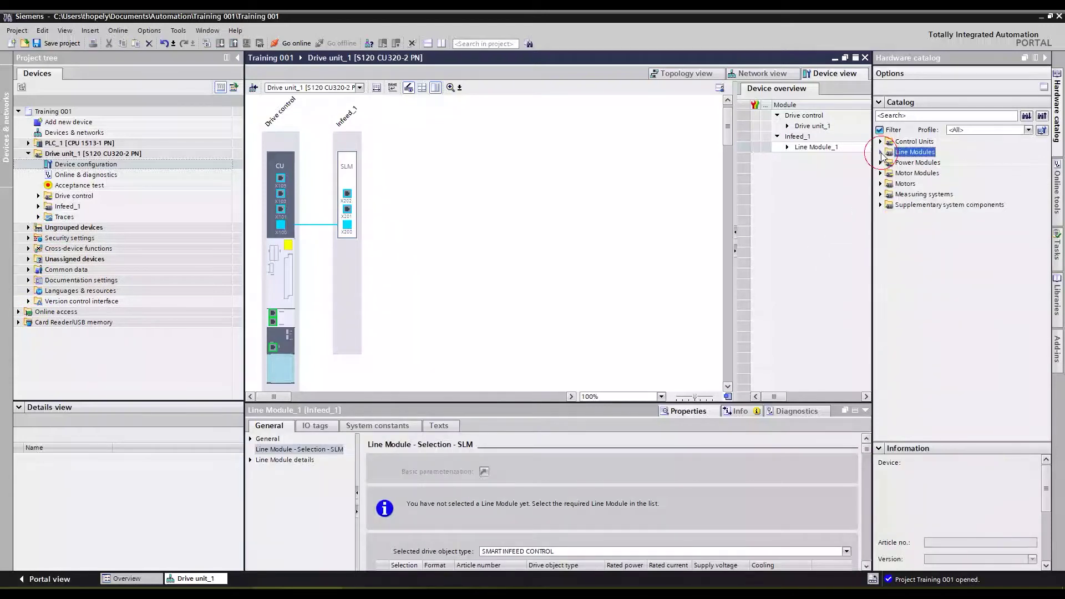
{"action": "left_click", "coordinate": [880, 173]}
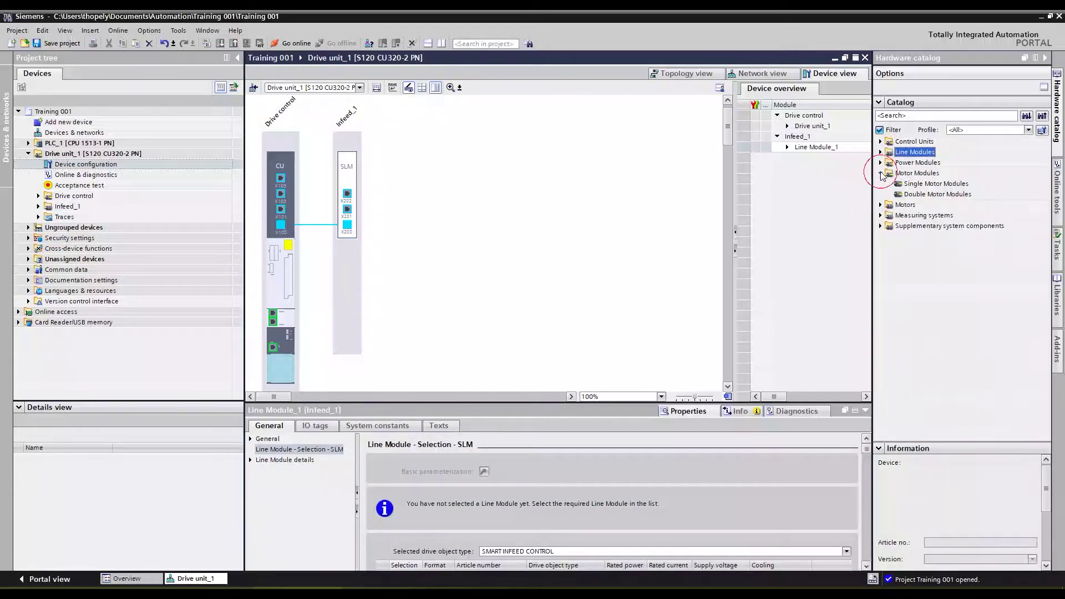
{"action": "left_click", "coordinate": [937, 184]}
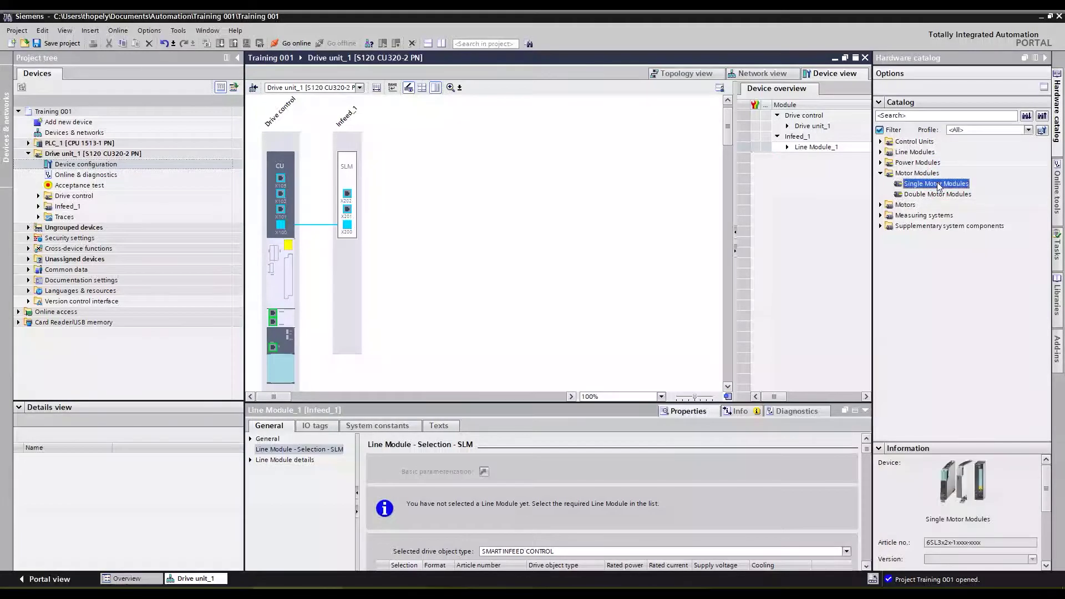
{"action": "left_click_drag", "start_coordinate": [937, 184], "coordinate": [377, 199]}
{"action": "left_click", "coordinate": [948, 194]}
{"action": "left_click_drag", "start_coordinate": [947, 197], "coordinate": [439, 204]}
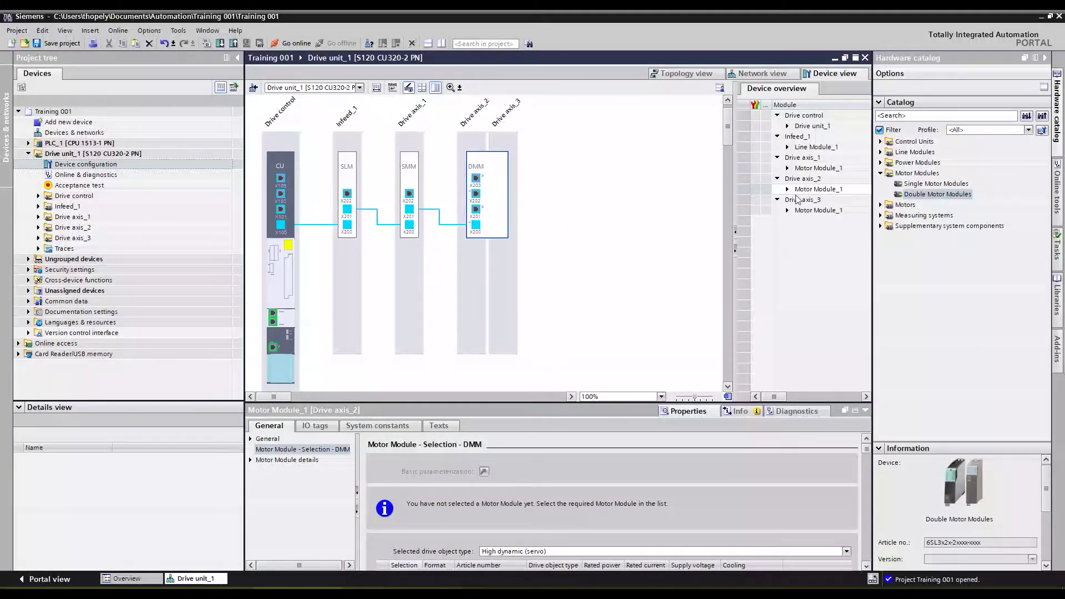
{"action": "left_click", "coordinate": [880, 173]}
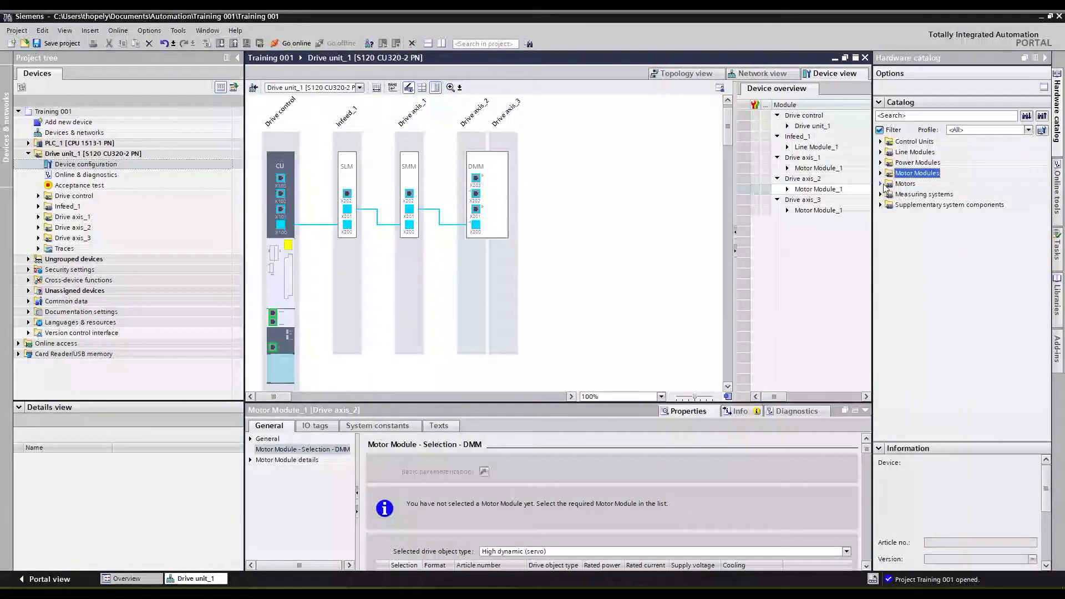
- Drag a 1PH8 induction motor from Motors > Induction motors onto the Drive axis_1 column
{"action": "left_click", "coordinate": [880, 185]}
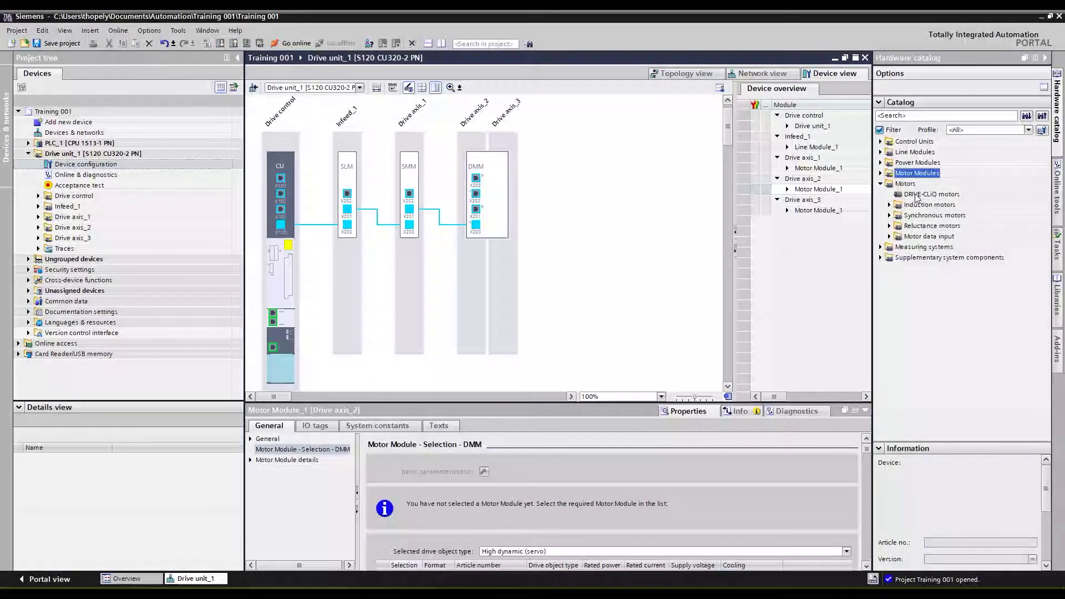
{"action": "left_click", "coordinate": [890, 205]}
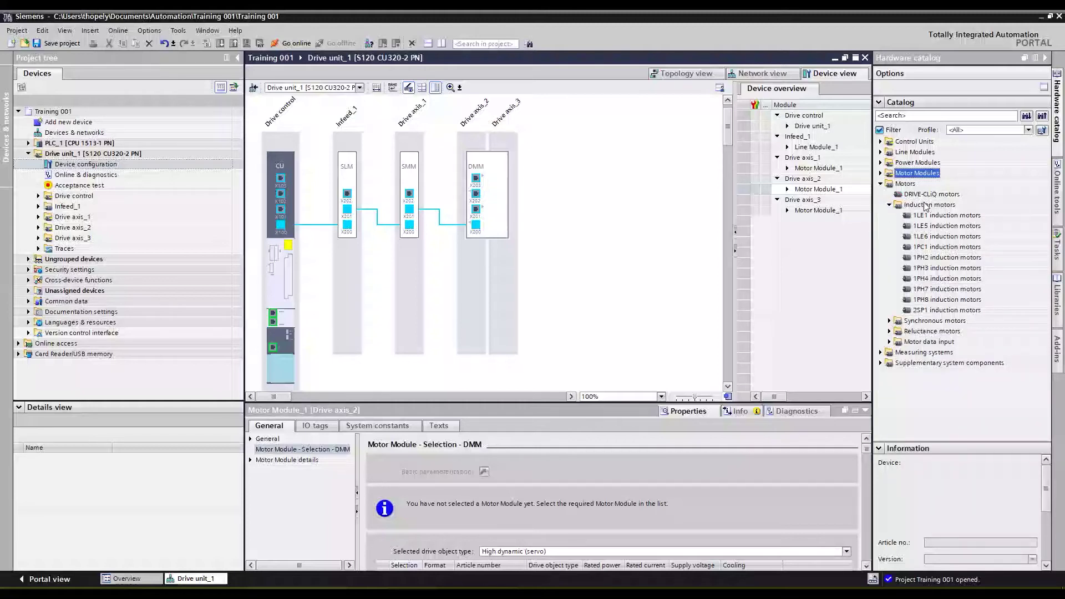
{"action": "left_click", "coordinate": [931, 299]}
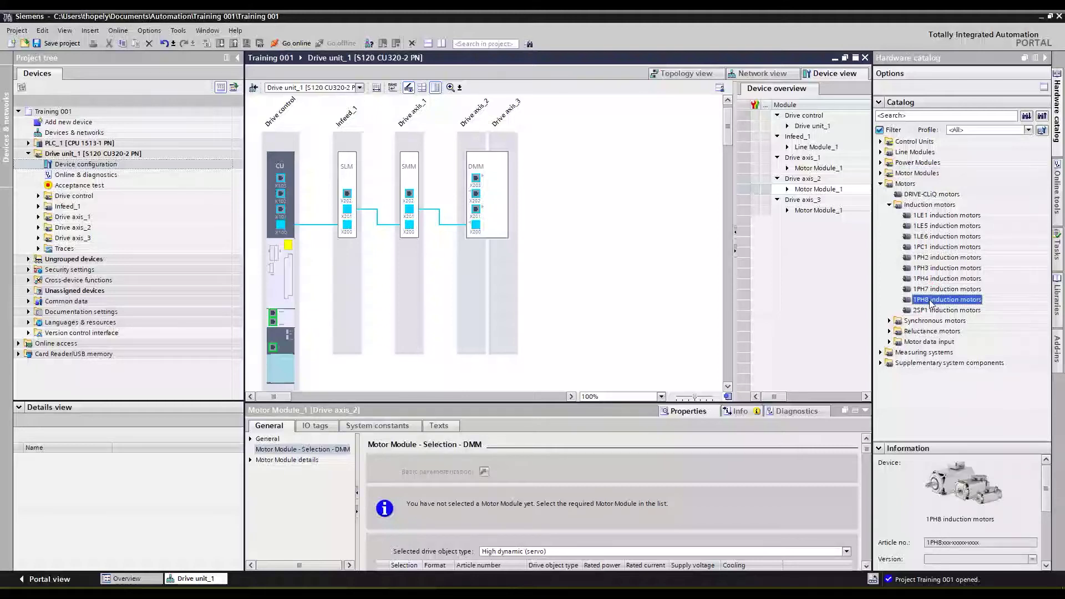
{"action": "left_click_drag", "start_coordinate": [930, 302], "coordinate": [411, 270]}
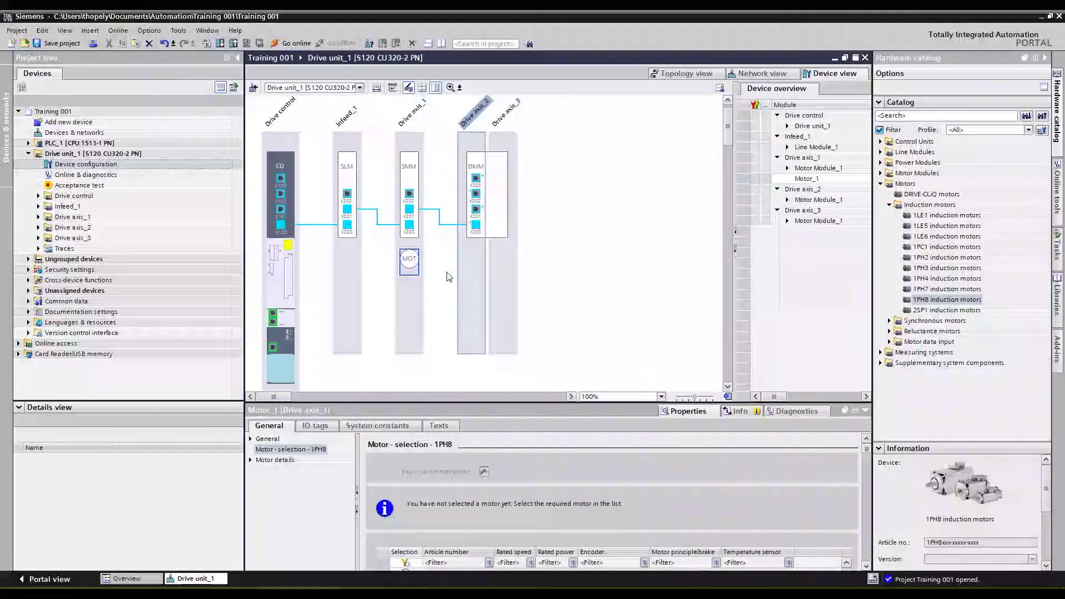
- List the synchronous motor families and try placing a DRIVE-CLiQ motor on Drive axis_2
{"action": "left_click", "coordinate": [889, 206]}
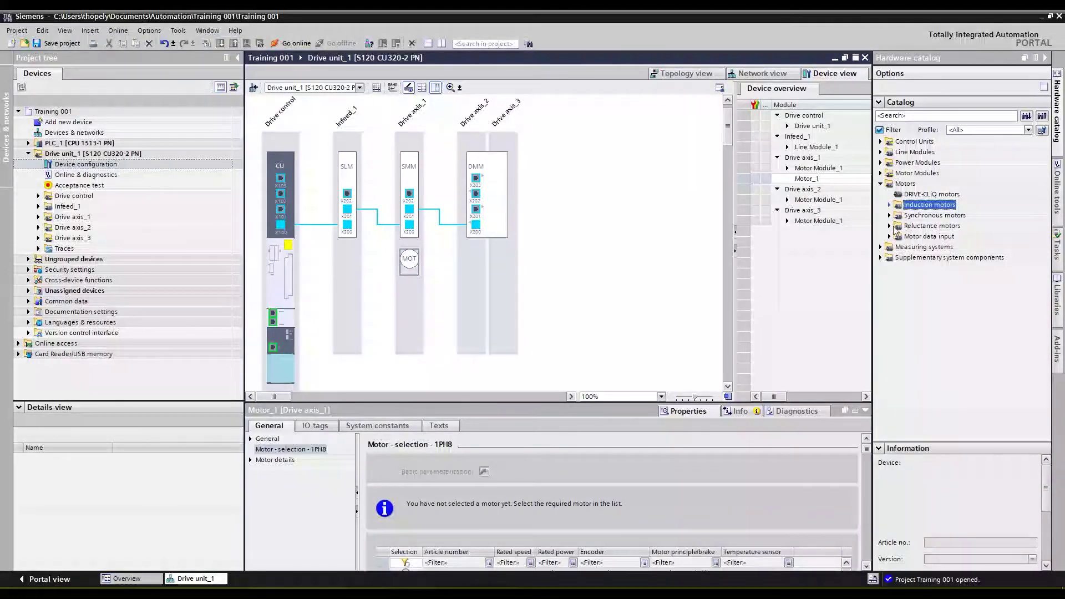
{"action": "left_click", "coordinate": [890, 216]}
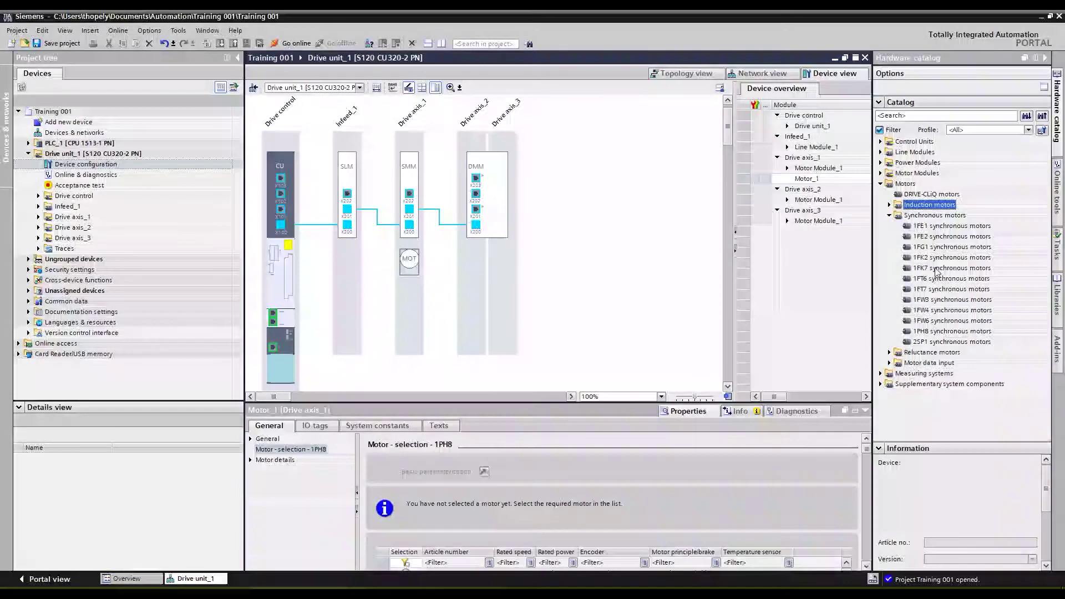
{"action": "left_click", "coordinate": [924, 270]}
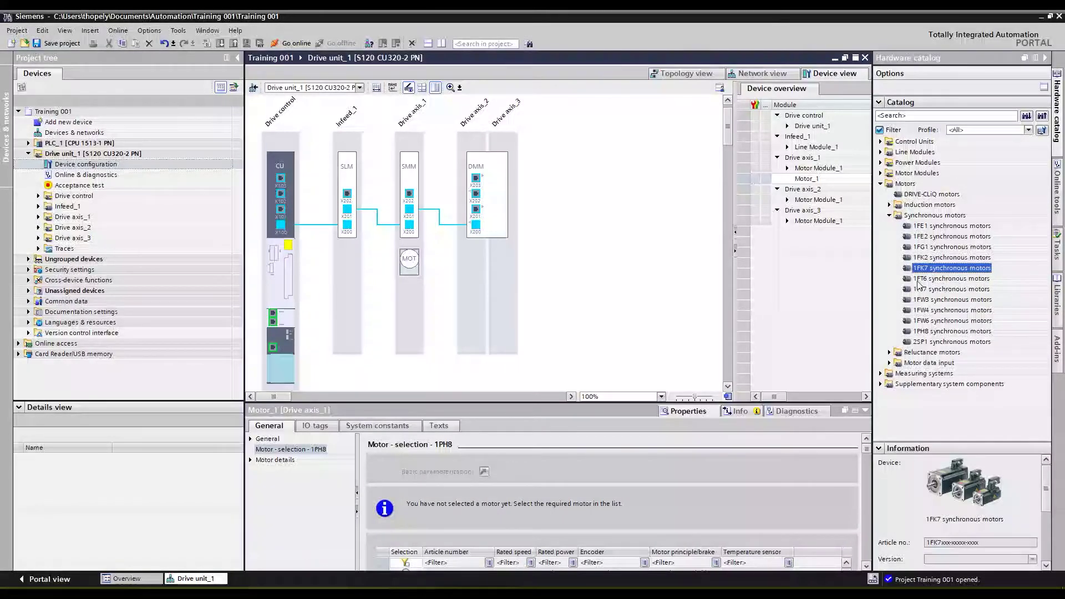
{"action": "left_click", "coordinate": [924, 194]}
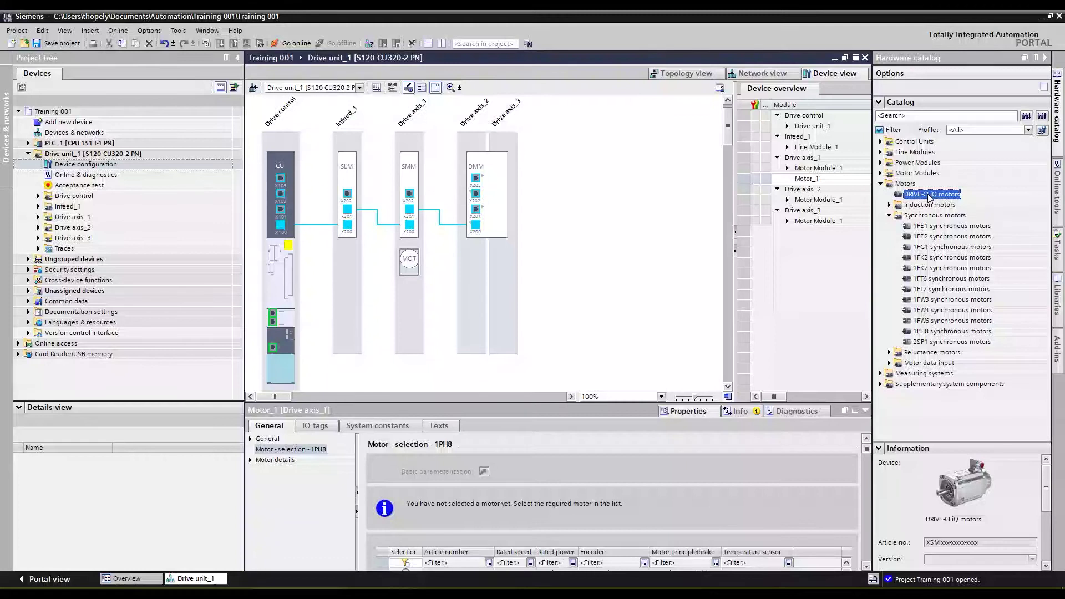
{"action": "left_click_drag", "start_coordinate": [928, 197], "coordinate": [475, 267]}
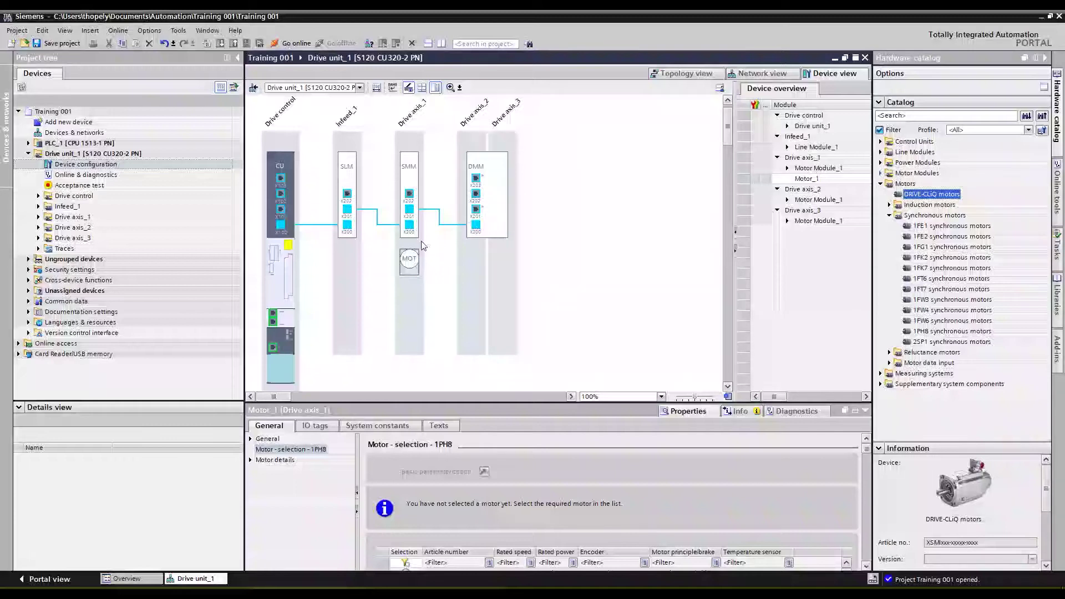
{"action": "left_click_drag", "start_coordinate": [305, 174], "coordinate": [264, 209]}
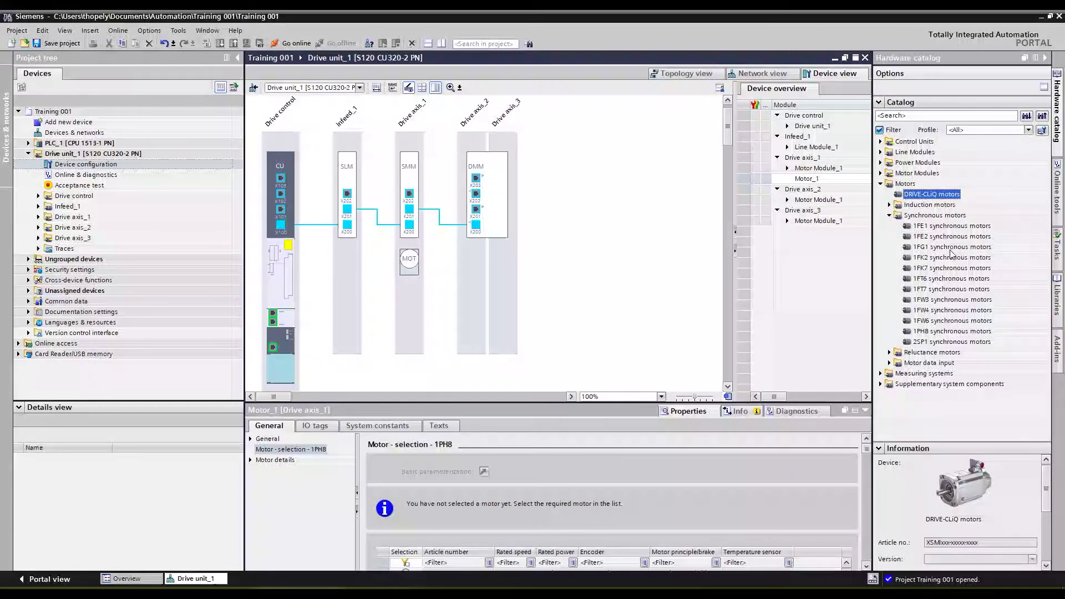
- Attach 1FK7 synchronous motors to the Drive axis_2 and Drive axis_3 columns
{"action": "left_click", "coordinate": [932, 268]}
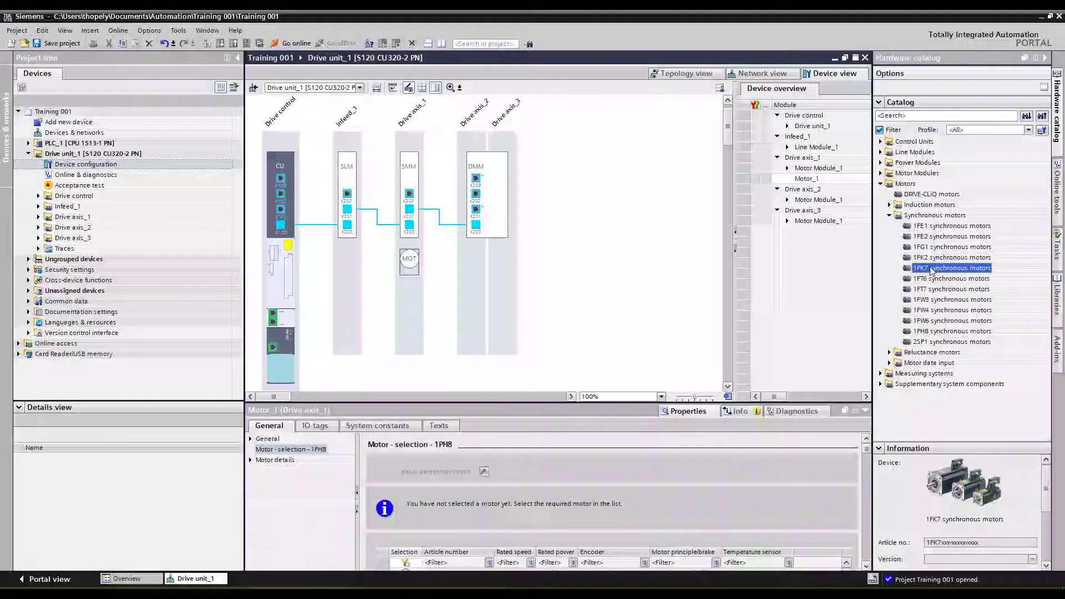
{"action": "left_click_drag", "start_coordinate": [932, 270], "coordinate": [480, 276]}
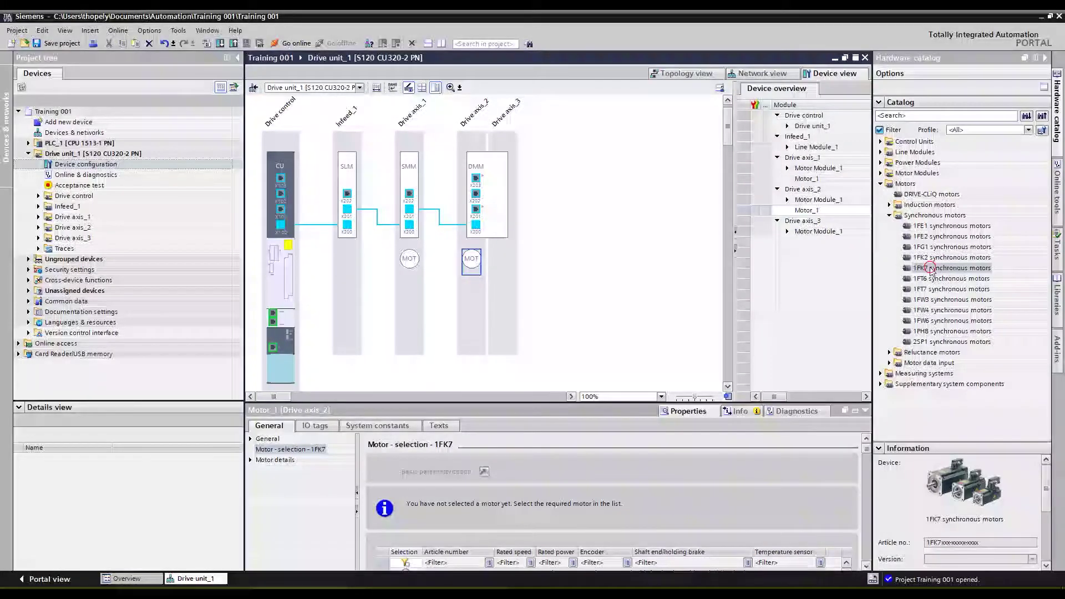
{"action": "left_click_drag", "start_coordinate": [931, 269], "coordinate": [504, 265]}
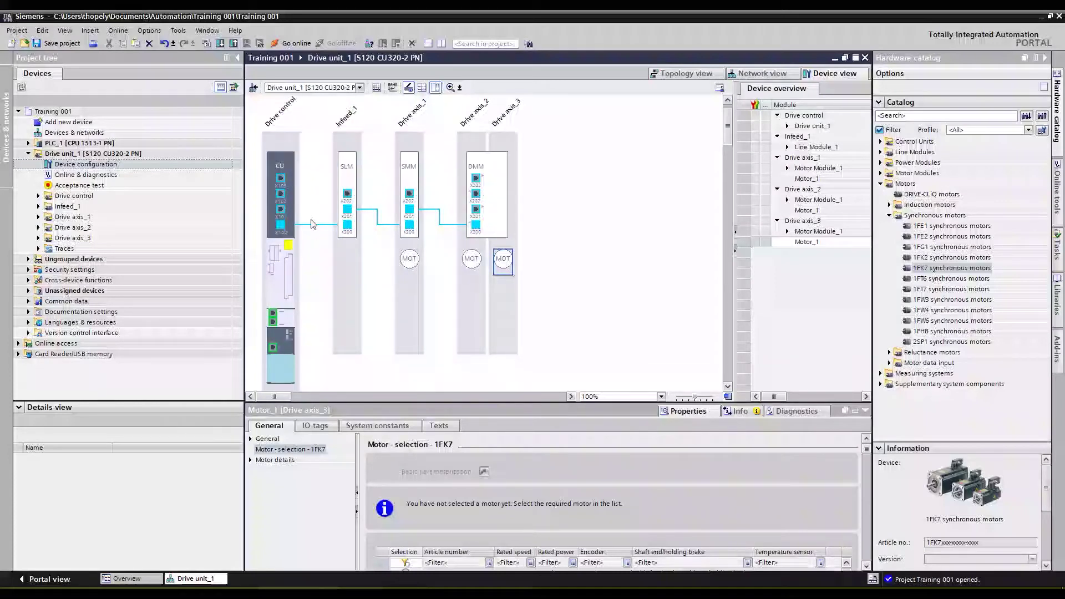
{"action": "left_click", "coordinate": [350, 175]}
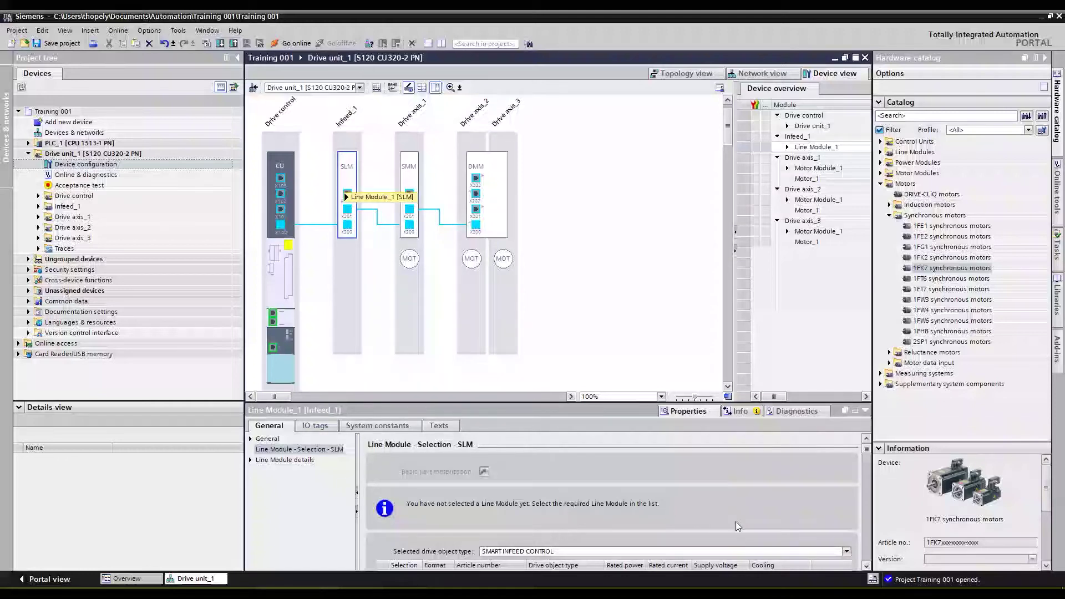
- Select the 16 kW 6SL3130-6TE21-6Axx Smart Line Module article for Infeed_1
{"action": "left_click", "coordinate": [865, 566]}
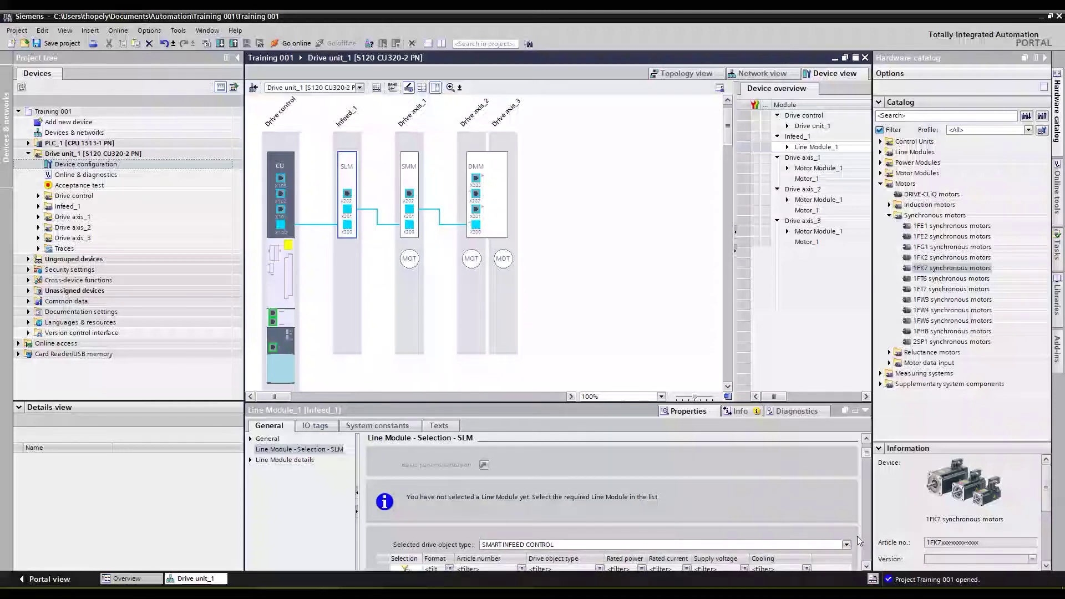
{"action": "scroll", "coordinate": [854, 532], "scroll_direction": "down", "scroll_amount": 2}
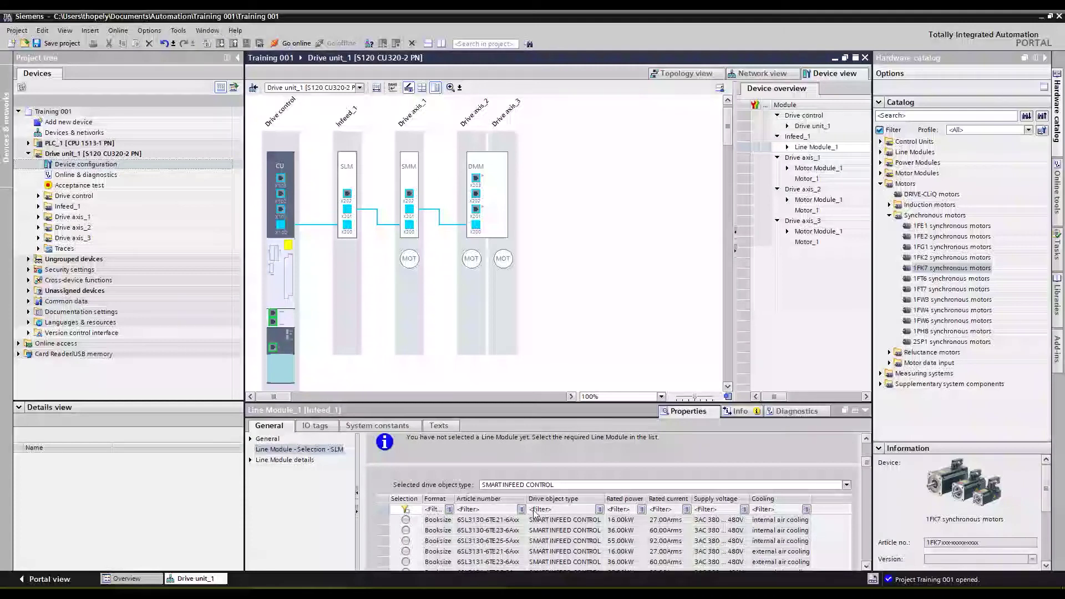
{"action": "left_click", "coordinate": [406, 520]}
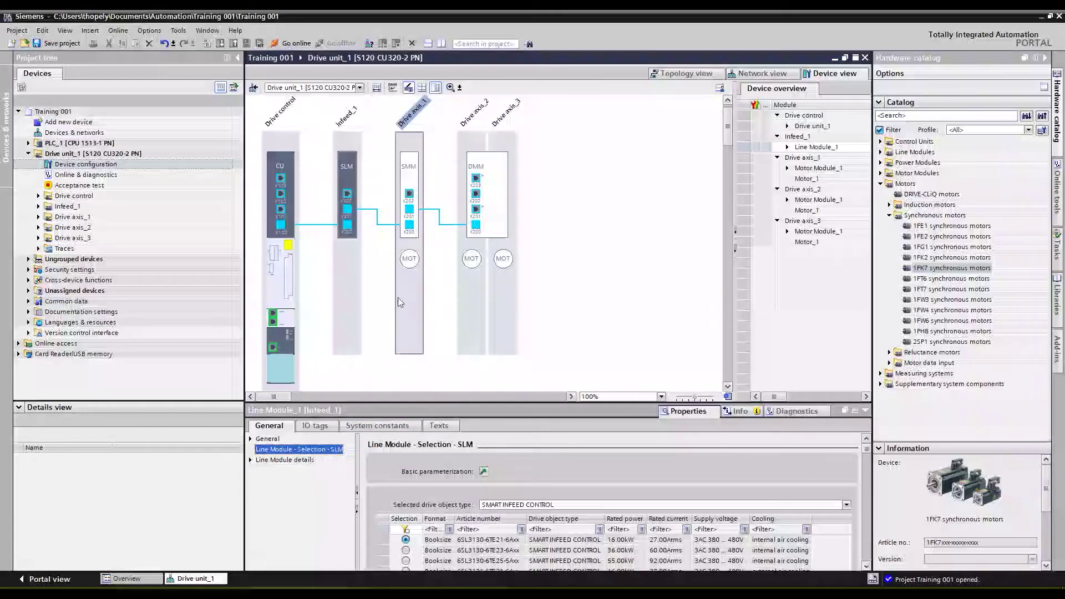
{"action": "left_click", "coordinate": [416, 305]}
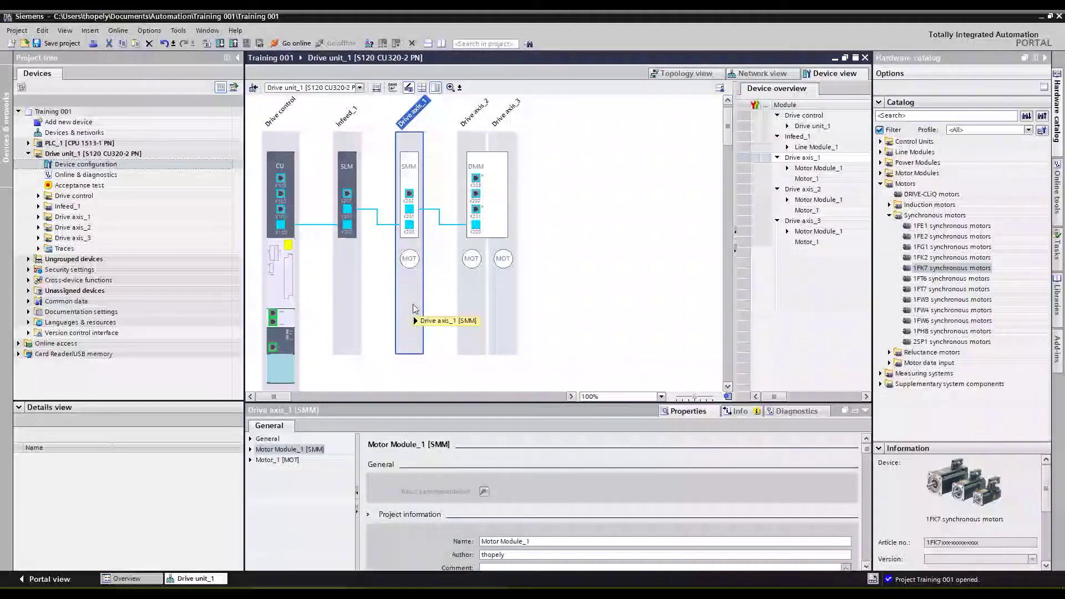
- Choose the 16.10 kW, 30 A 6SL3120-1TE23-0Axx article for Drive axis_1's Single Motor Module
{"action": "scroll", "coordinate": [843, 523], "scroll_direction": "down", "scroll_amount": 2}
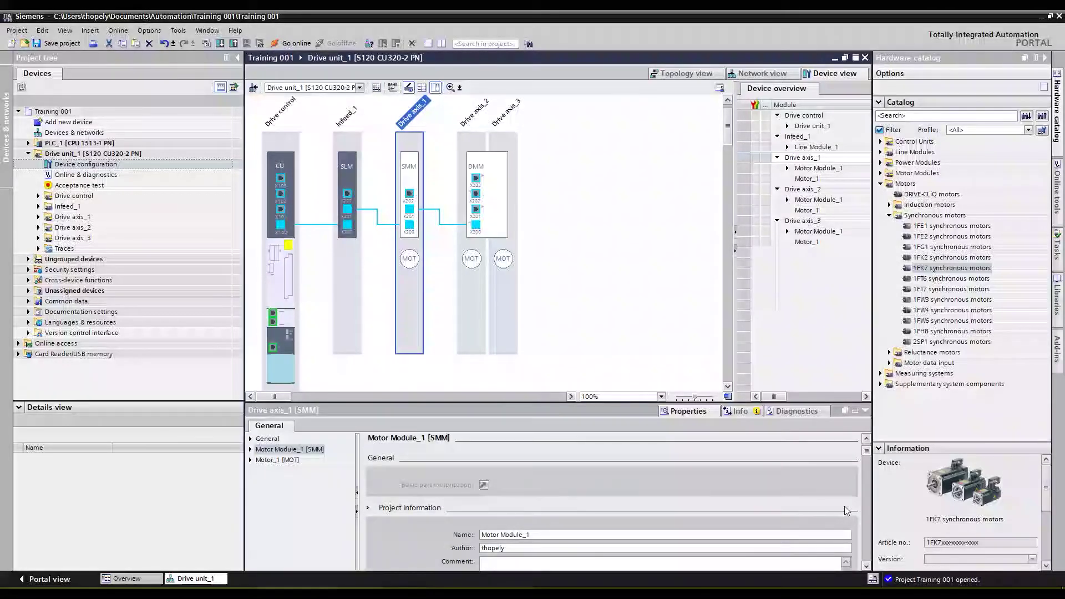
{"action": "scroll", "coordinate": [833, 495], "scroll_direction": "down", "scroll_amount": 3}
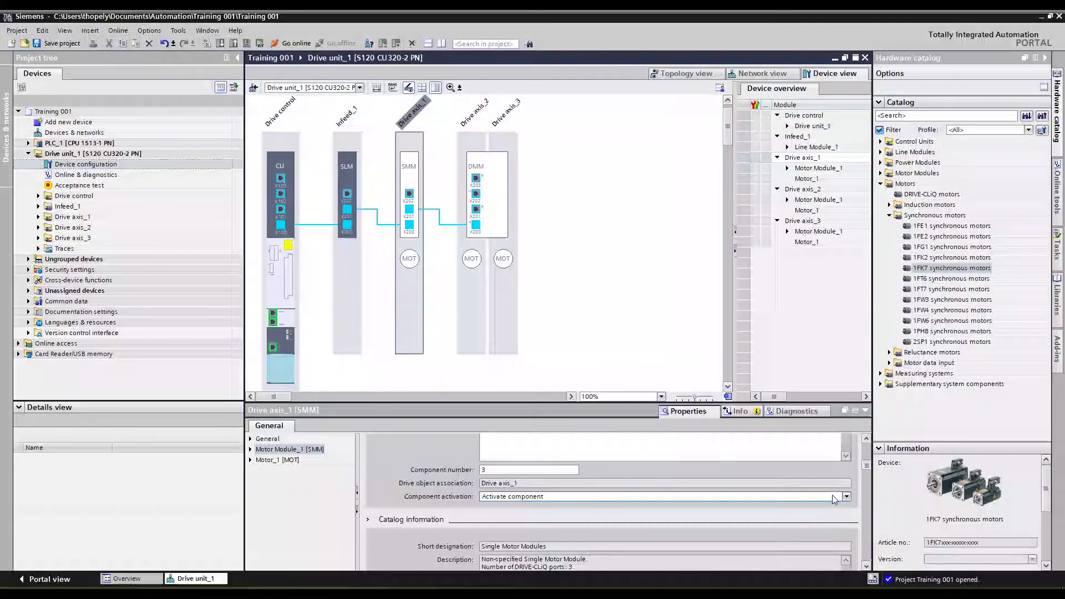
{"action": "left_click", "coordinate": [867, 565]}
{"action": "left_click", "coordinate": [867, 565]}
{"action": "left_click", "coordinate": [866, 565]}
{"action": "left_click", "coordinate": [867, 565]}
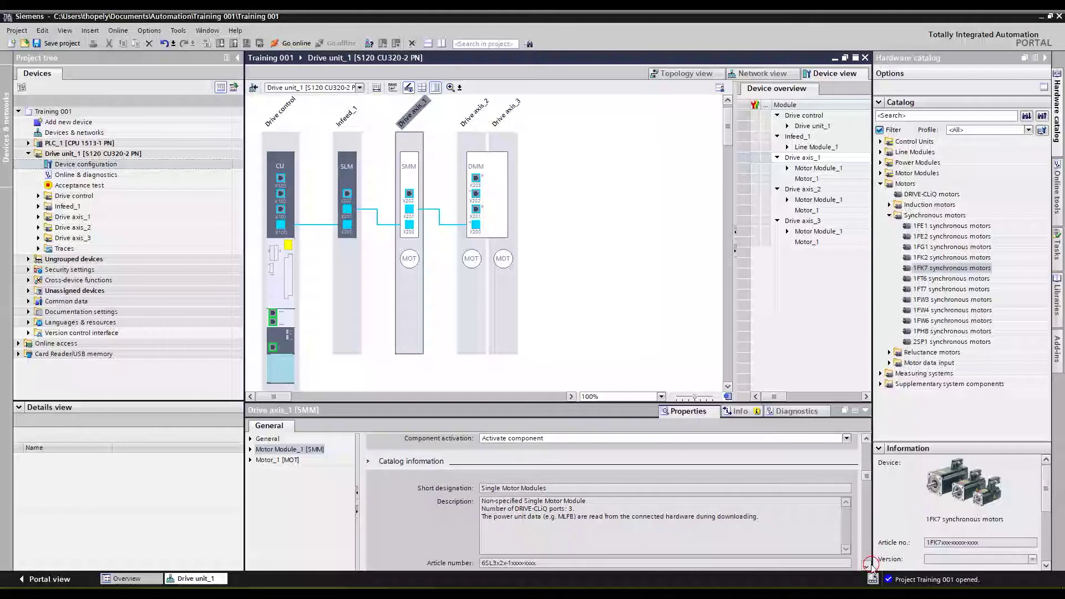
{"action": "left_click", "coordinate": [867, 565]}
{"action": "left_click", "coordinate": [867, 565]}
{"action": "left_click", "coordinate": [867, 565]}
{"action": "left_click", "coordinate": [867, 565]}
{"action": "scroll", "coordinate": [849, 527], "scroll_direction": "down", "scroll_amount": 2}
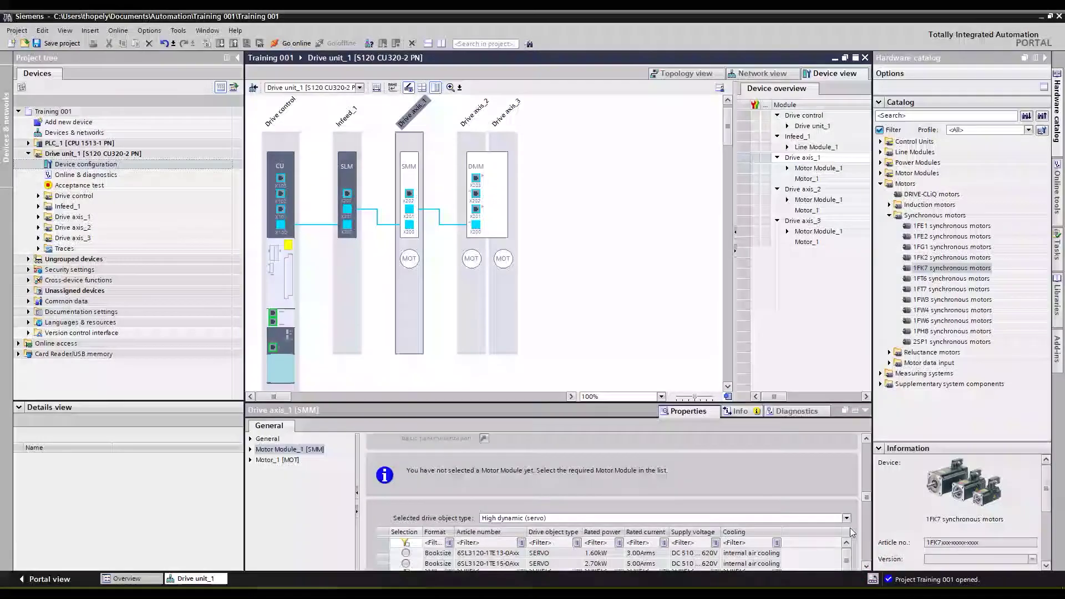
{"action": "scroll", "coordinate": [820, 483], "scroll_direction": "down", "scroll_amount": 1}
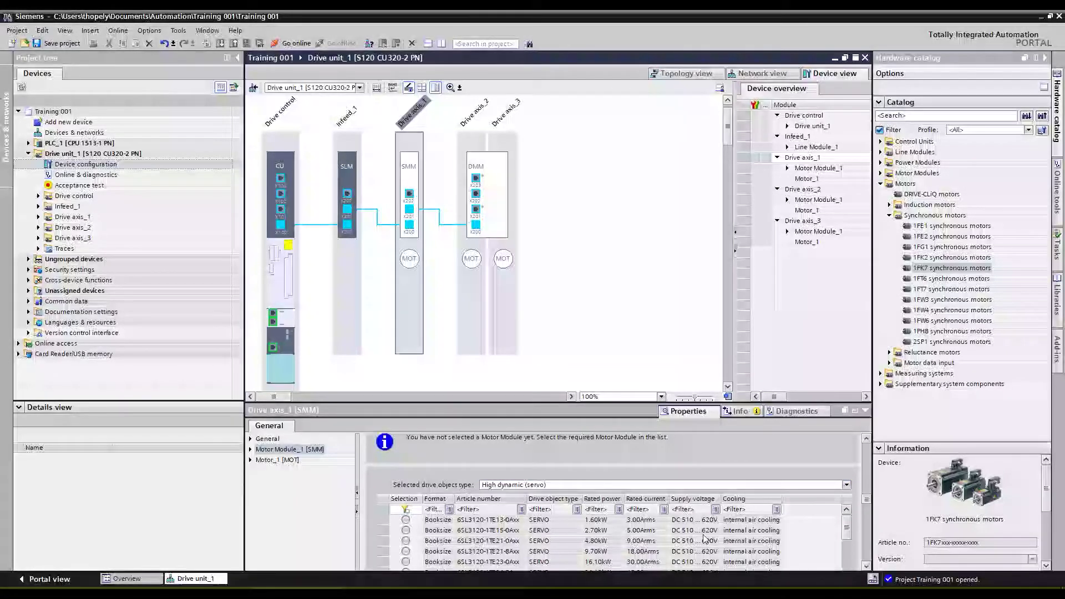
{"action": "left_click", "coordinate": [406, 562]}
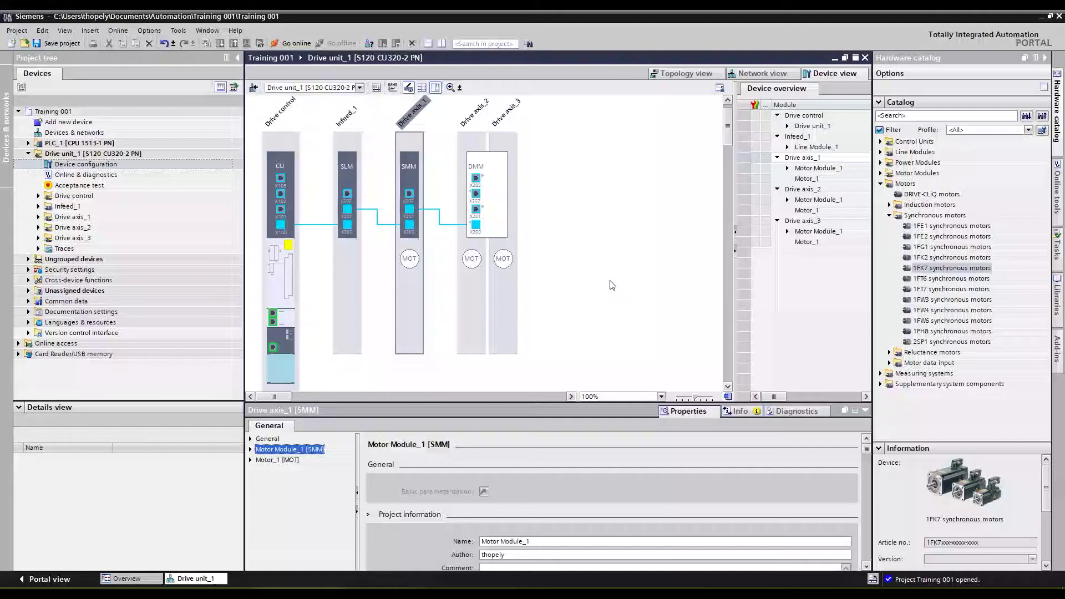
- Choose the 1.60 kW, 3 A 6SL3120-2TE13-0Axx article for the axis_2/3 Double Motor Module
{"action": "left_click", "coordinate": [499, 231]}
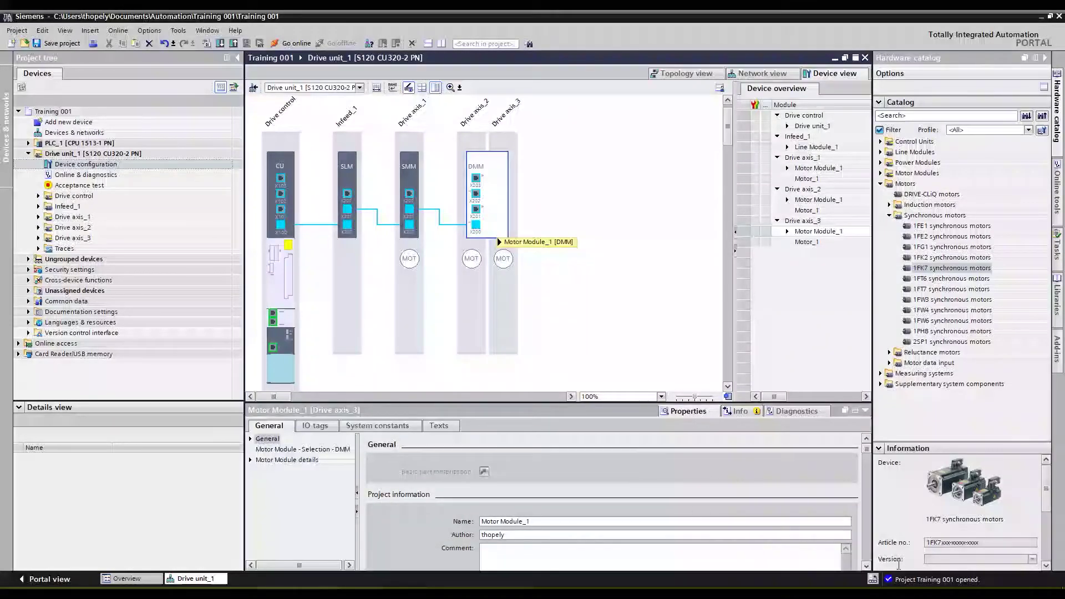
{"action": "left_click", "coordinate": [866, 566]}
{"action": "left_click", "coordinate": [866, 565]}
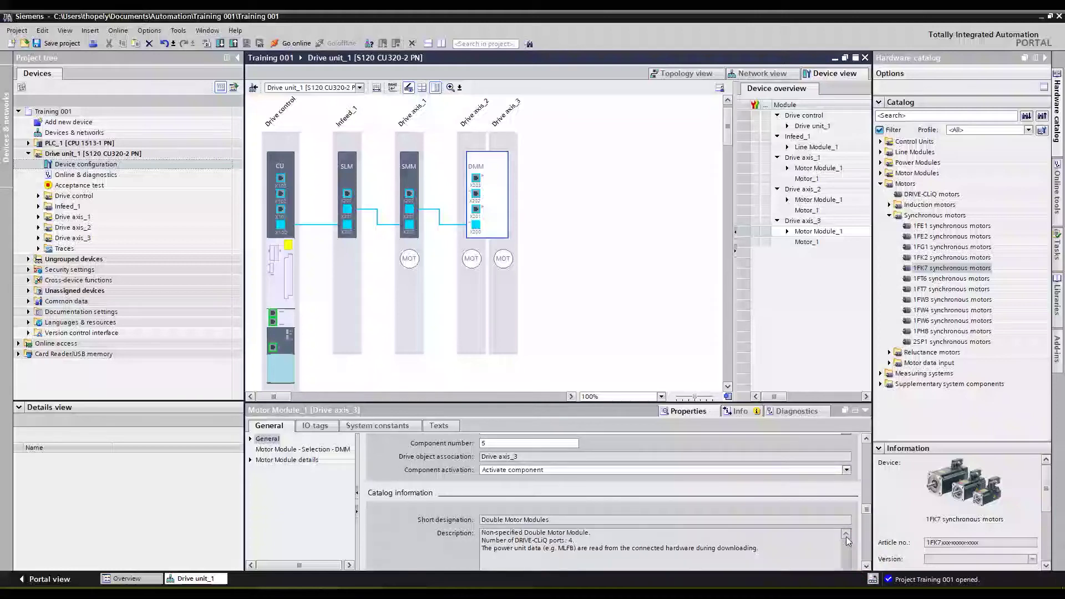
{"action": "left_click", "coordinate": [295, 451]}
{"action": "scroll", "coordinate": [674, 521], "scroll_direction": "down", "scroll_amount": 2}
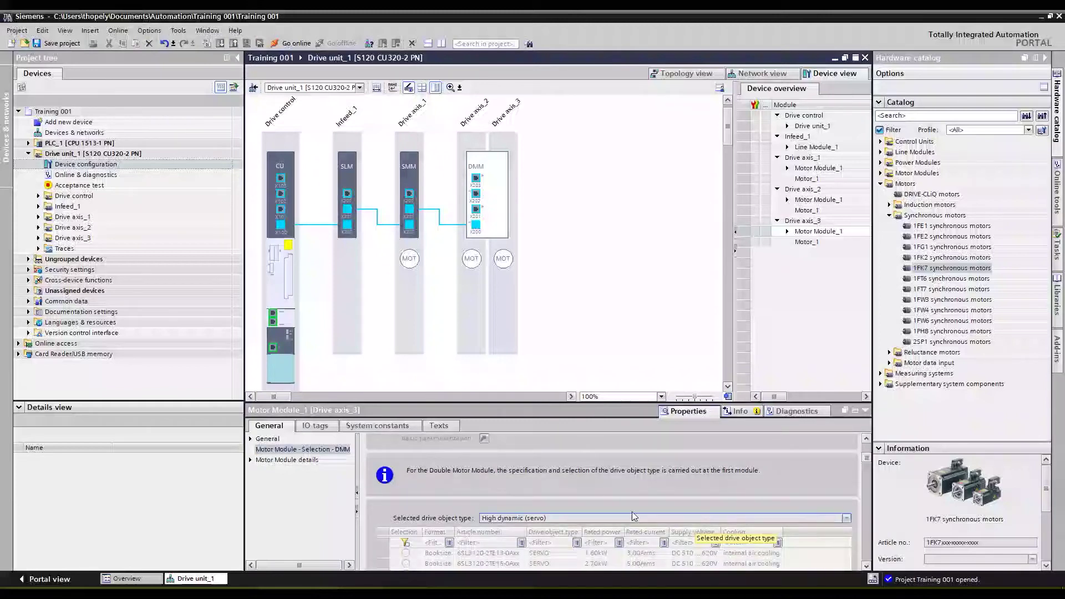
{"action": "scroll", "coordinate": [650, 510], "scroll_direction": "down", "scroll_amount": 2}
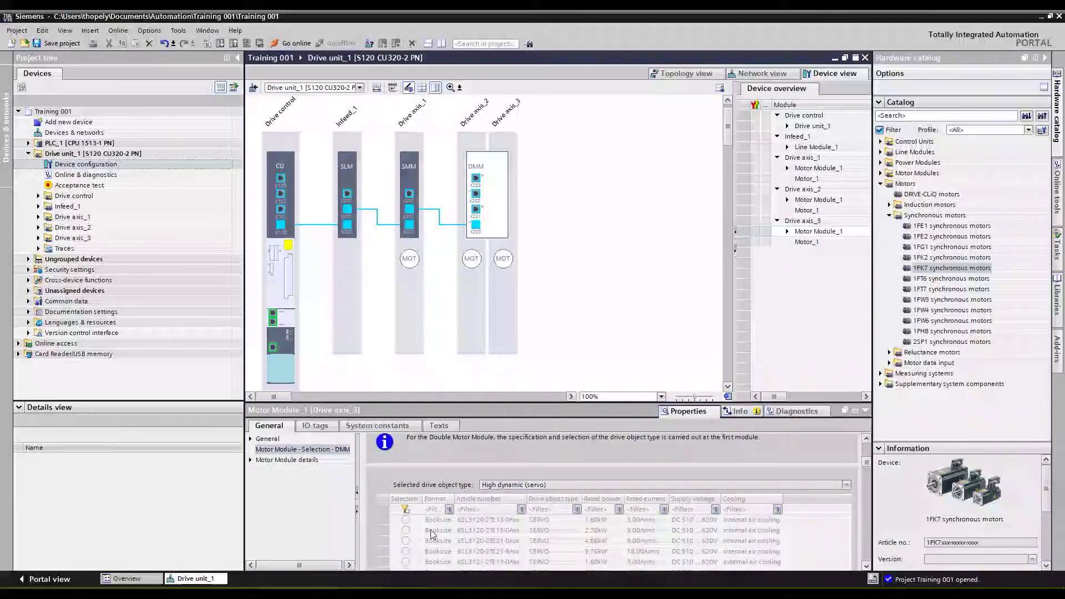
{"action": "left_click", "coordinate": [470, 311]}
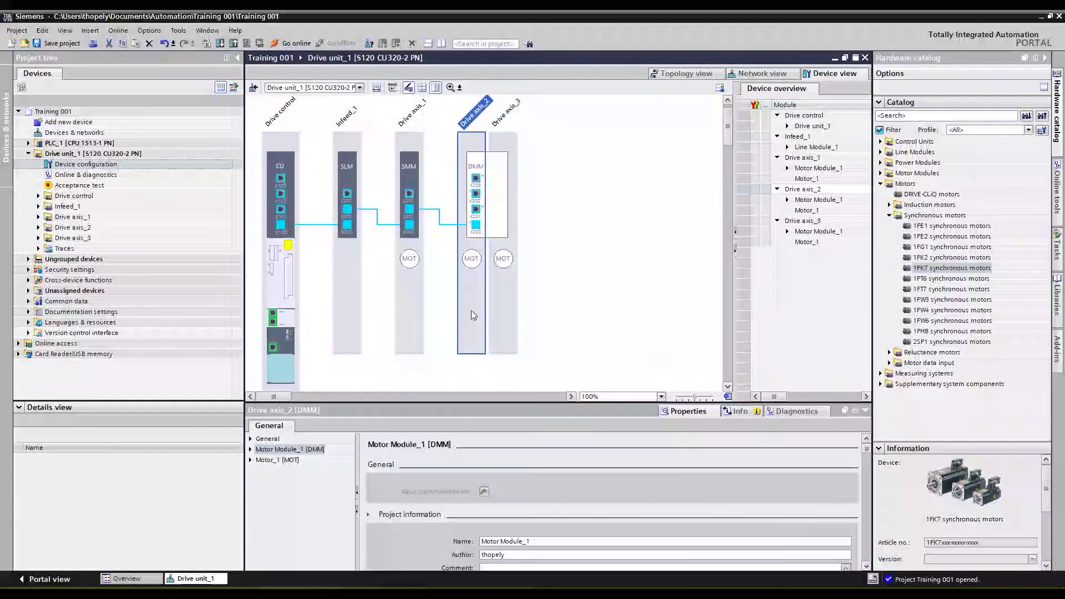
{"action": "scroll", "coordinate": [631, 501], "scroll_direction": "down", "scroll_amount": 3}
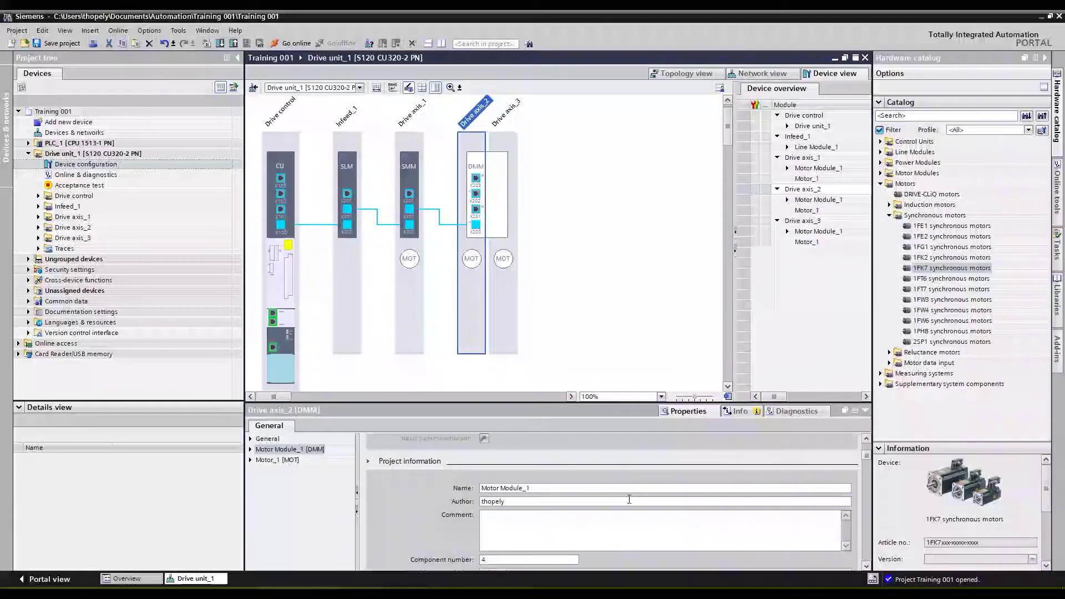
{"action": "scroll", "coordinate": [629, 499], "scroll_direction": "down", "scroll_amount": 5}
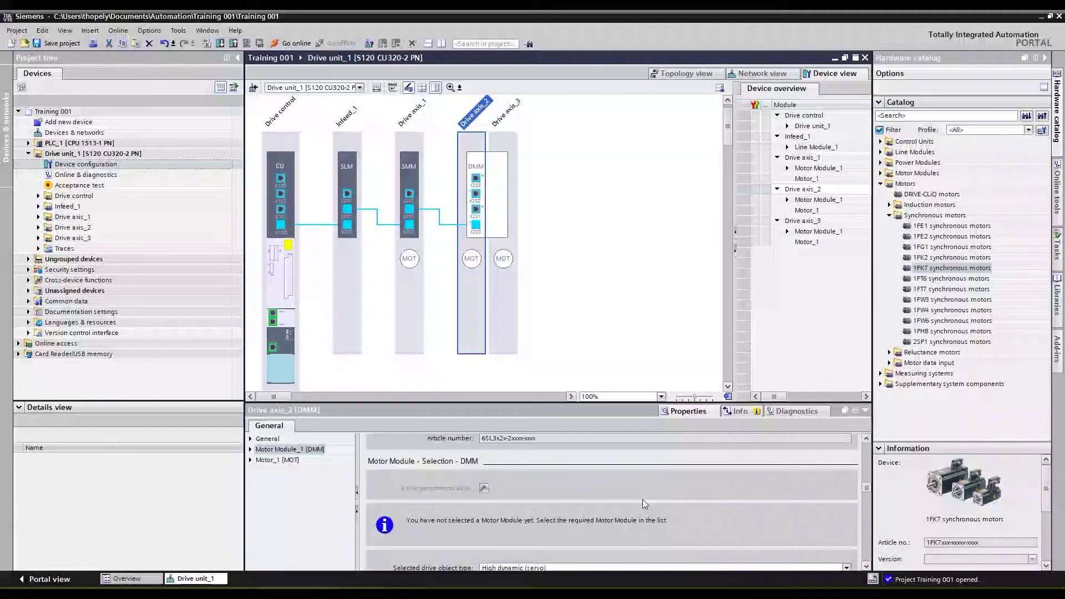
{"action": "scroll", "coordinate": [642, 502], "scroll_direction": "down", "scroll_amount": 3}
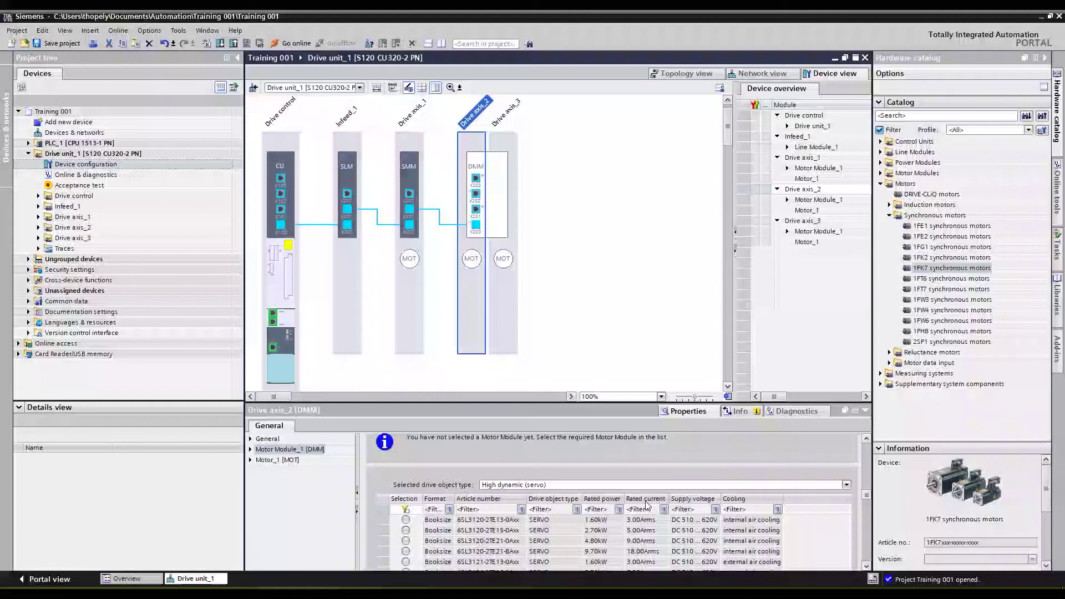
{"action": "left_click", "coordinate": [406, 519]}
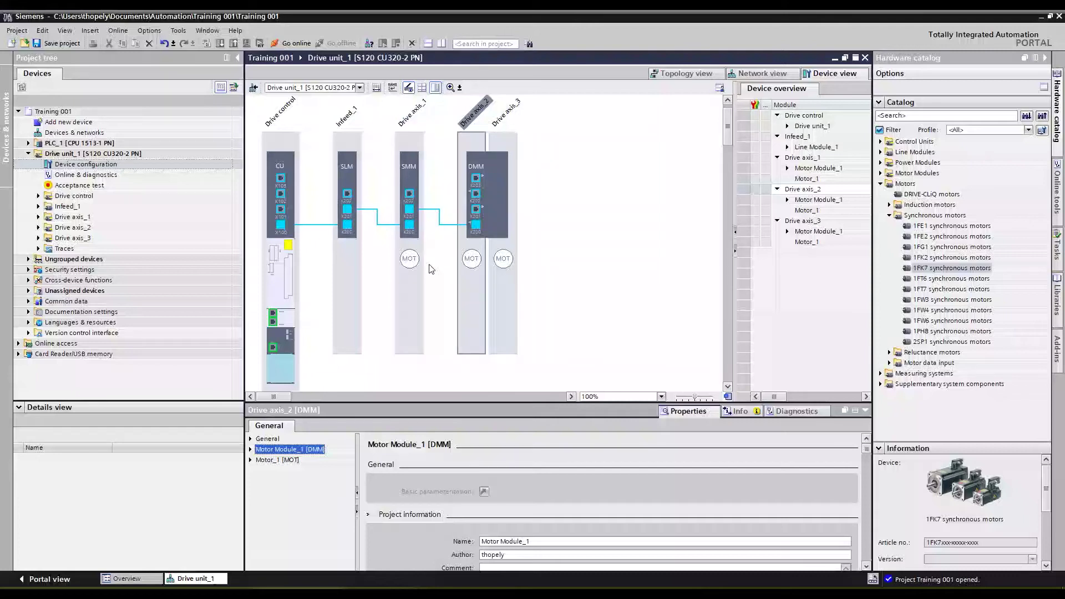
{"action": "left_click", "coordinate": [411, 265]}
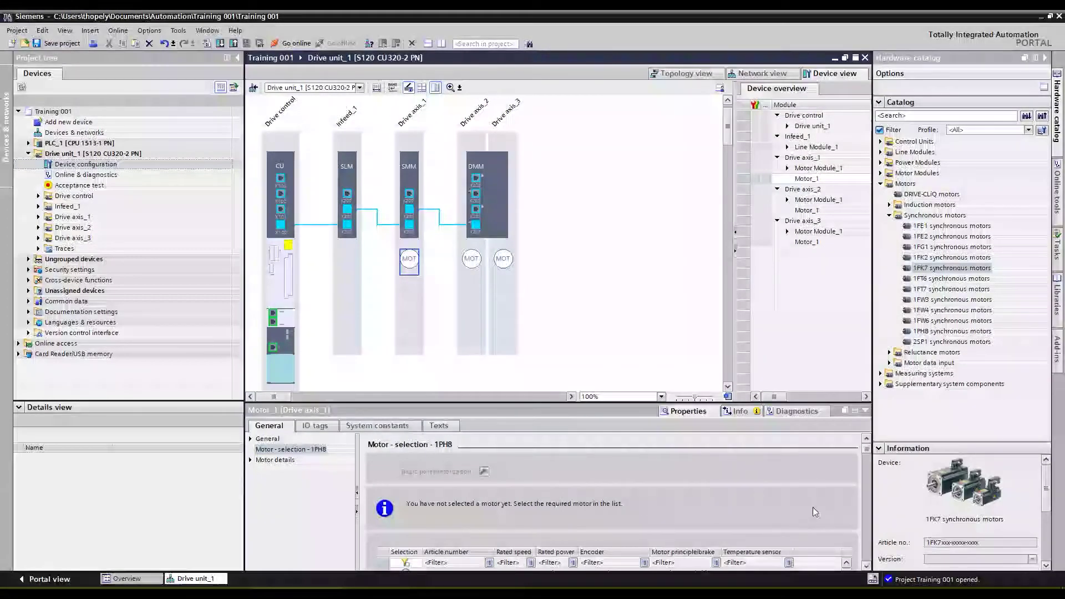
- Pick the 8.00 kW 1PH8081-1DT2 motor for Drive axis_1's Motor_1
{"action": "scroll", "coordinate": [824, 524], "scroll_direction": "down", "scroll_amount": 1}
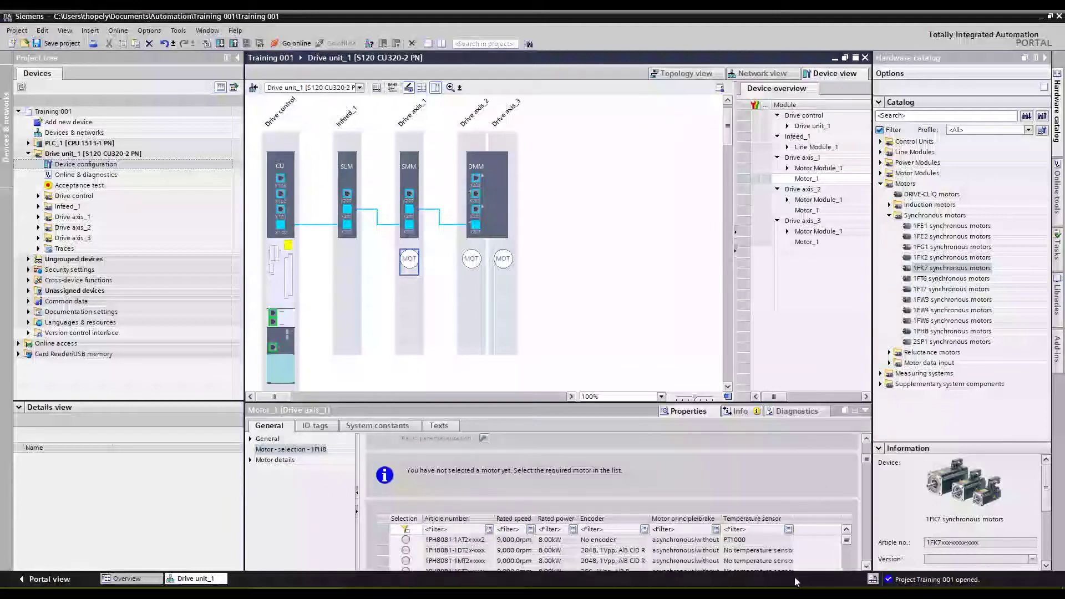
{"action": "left_click", "coordinate": [865, 567]}
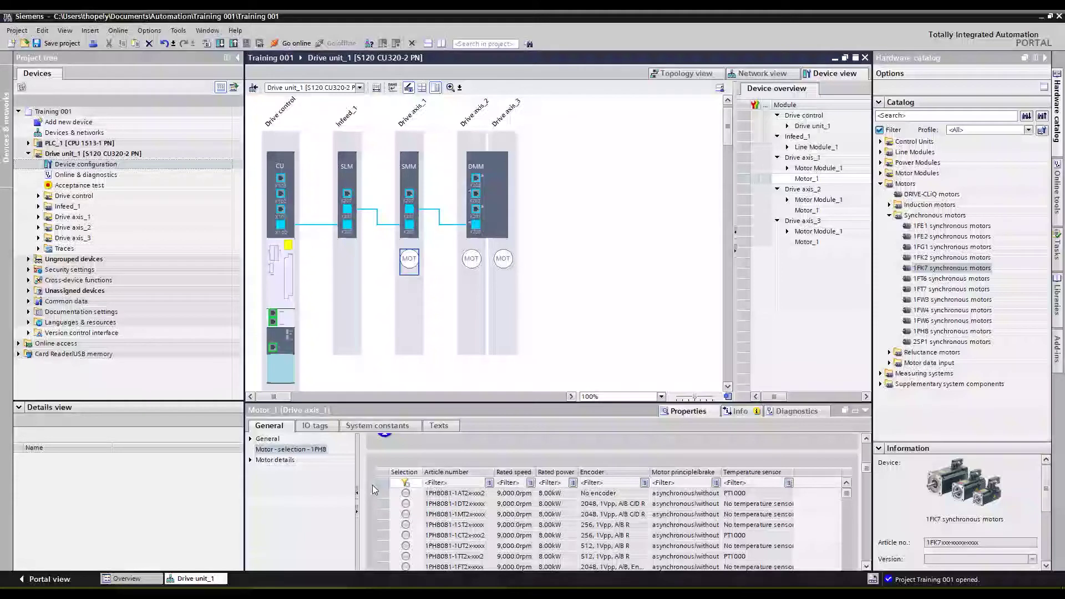
{"action": "left_click", "coordinate": [403, 504]}
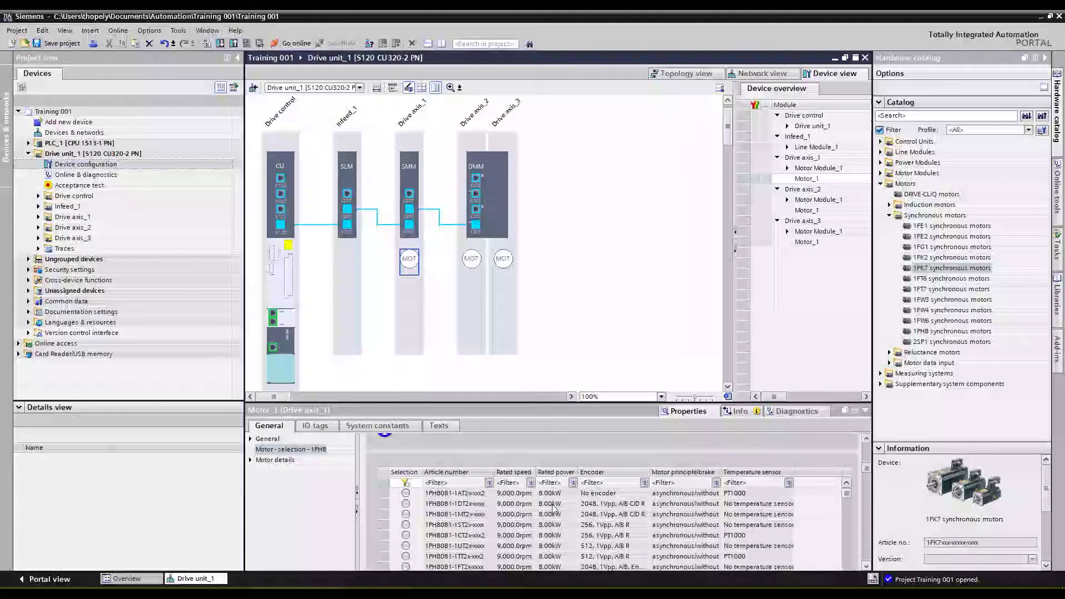
{"action": "left_click", "coordinate": [405, 503]}
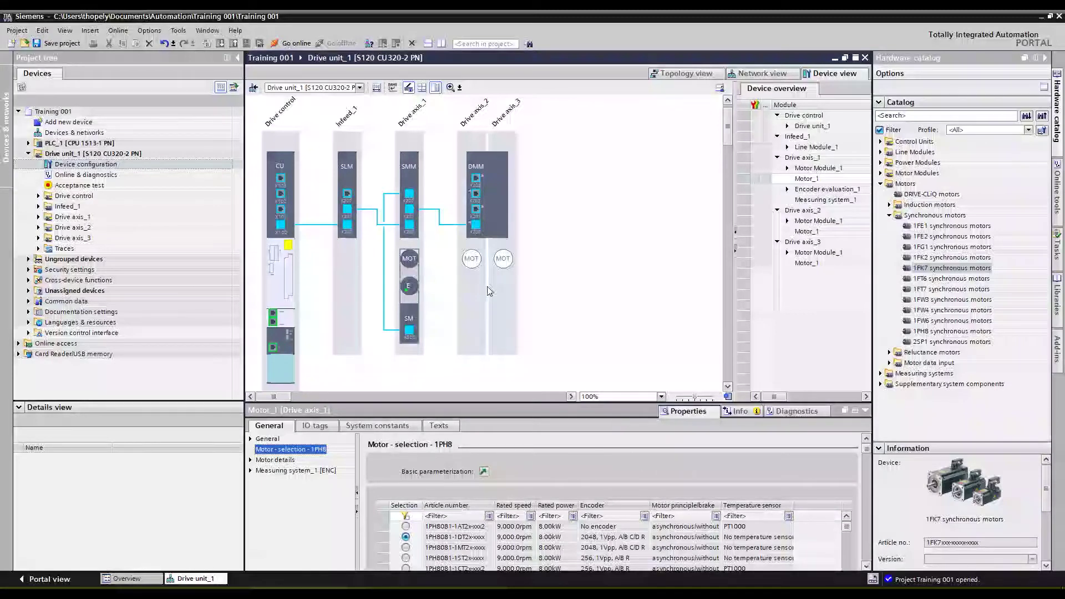
{"action": "left_click", "coordinate": [472, 262]}
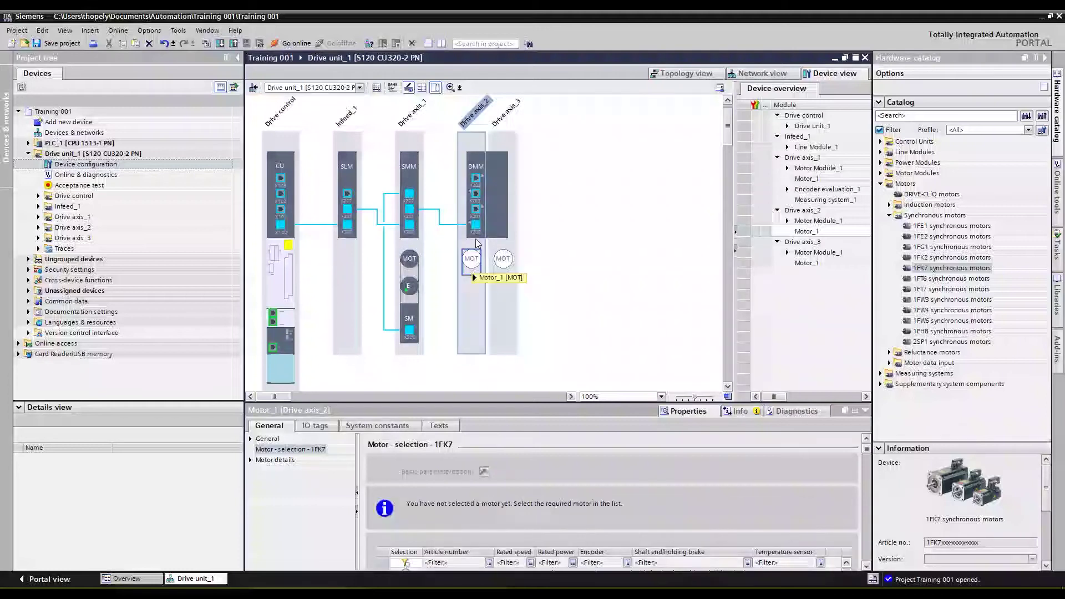
- Filter Drive axis_2's motor list by article number 1fk7032
{"action": "scroll", "coordinate": [793, 507], "scroll_direction": "down", "scroll_amount": 3}
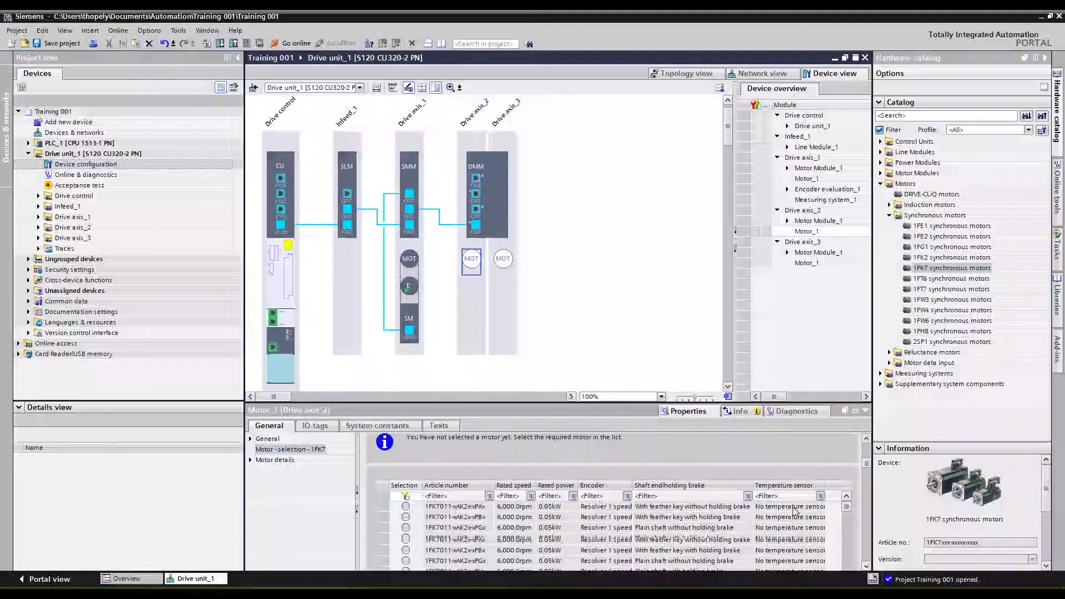
{"action": "left_click", "coordinate": [452, 497]}
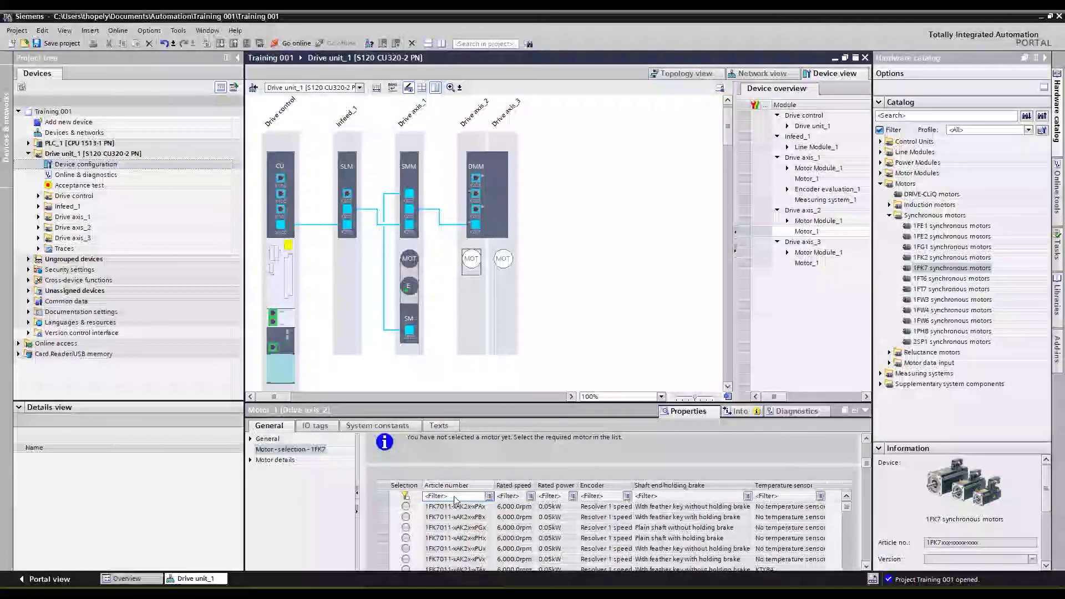
{"action": "type", "text": "1"}
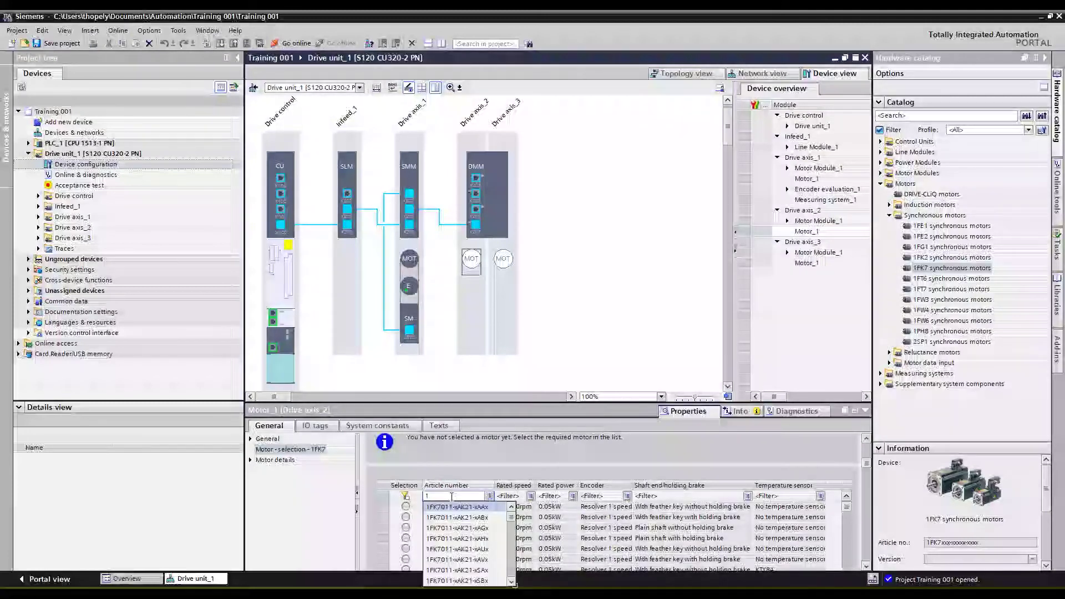
{"action": "type", "text": "fk703"}
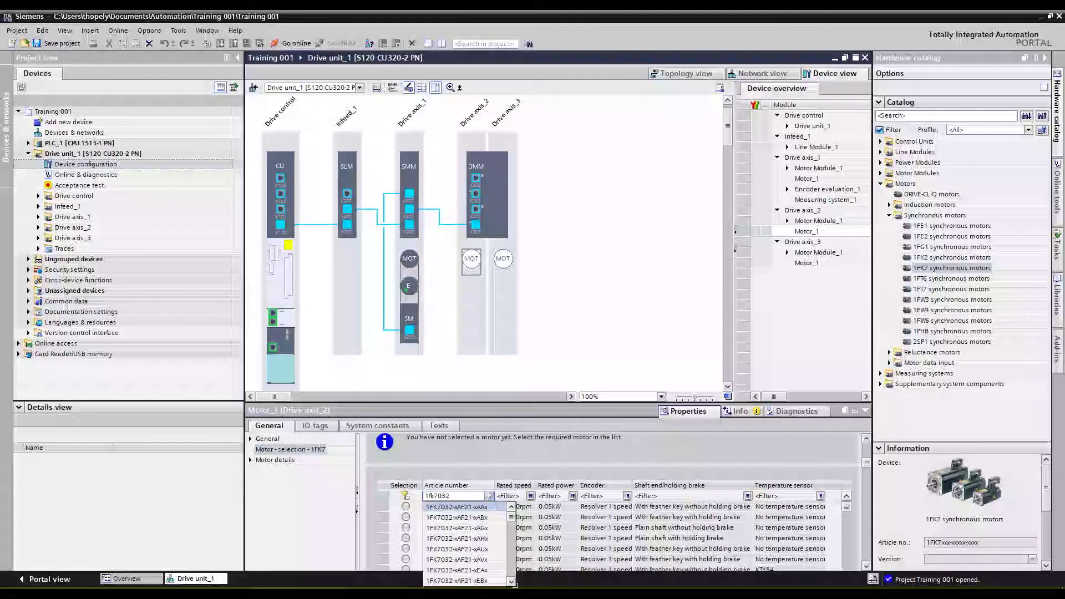
{"action": "type", "text": "2"}
{"action": "left_click", "coordinate": [508, 454]}
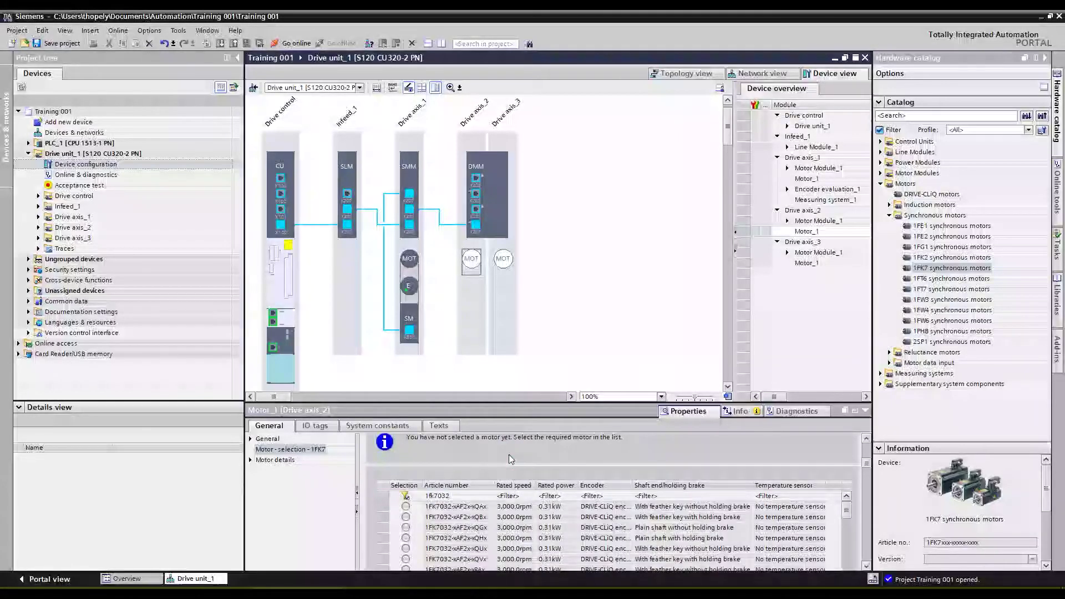
{"action": "left_click", "coordinate": [865, 566]}
{"action": "left_click", "coordinate": [867, 565]}
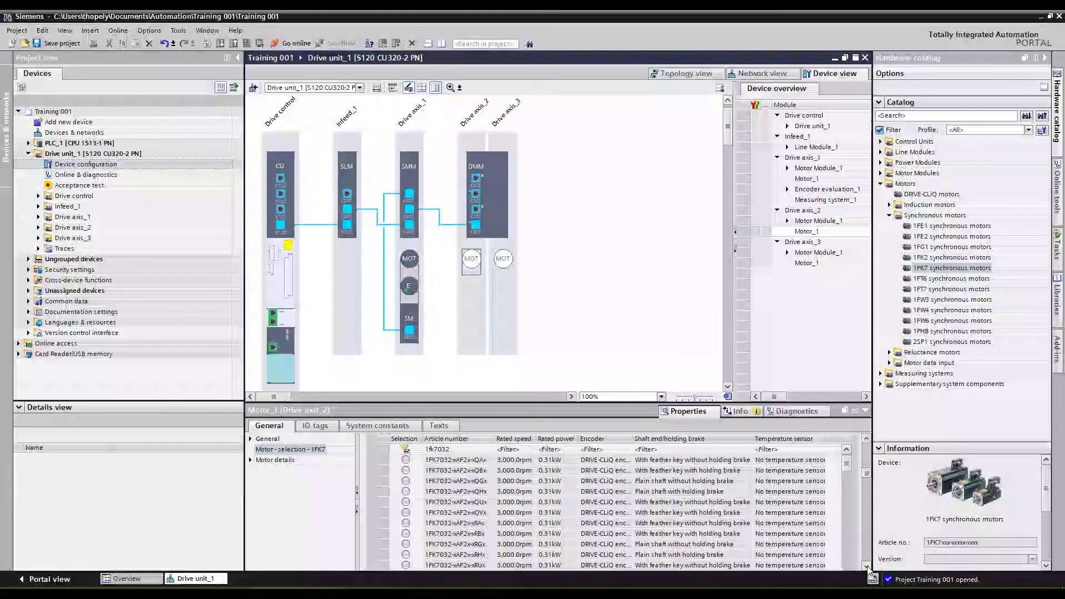
- Filter rated speed to 6,000 rpm, widen the Encoder column, and select 1FK7032-xAK7xxRGx
{"action": "left_click", "coordinate": [520, 450]}
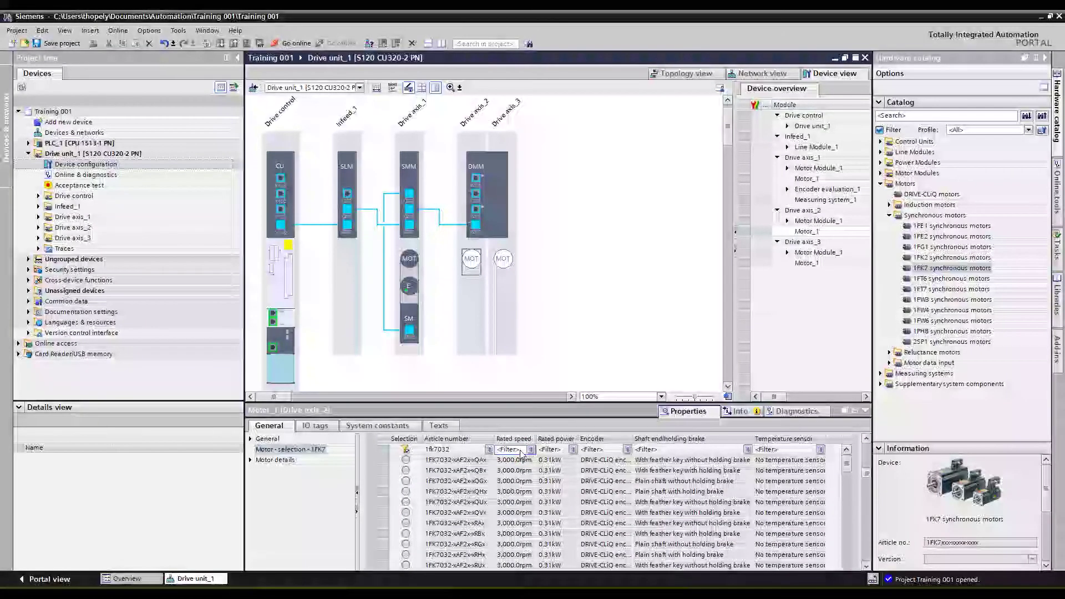
{"action": "type", "text": "6000"}
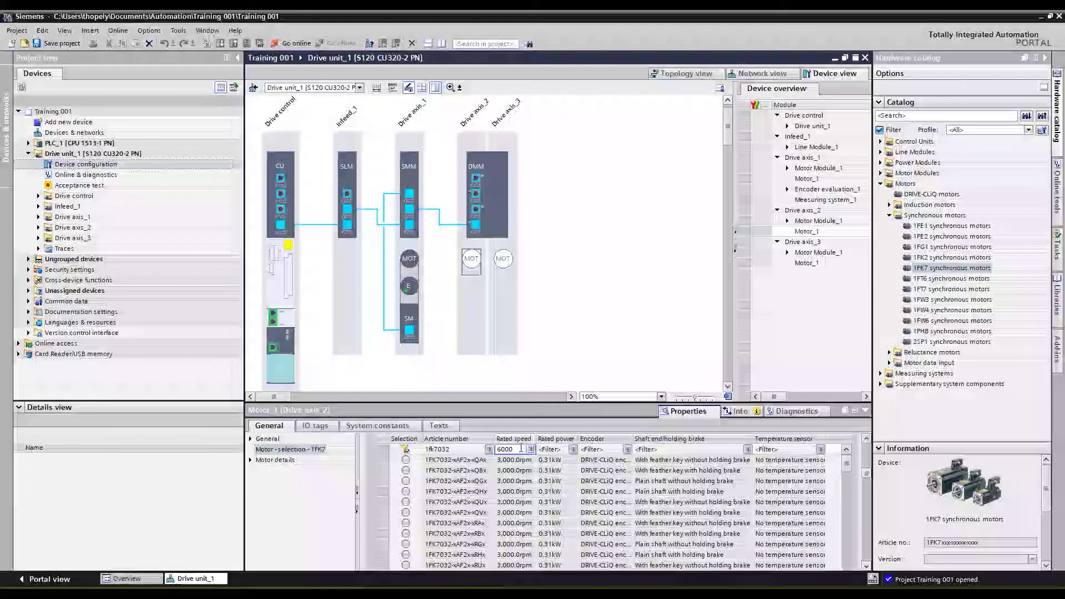
{"action": "key", "text": "Return"}
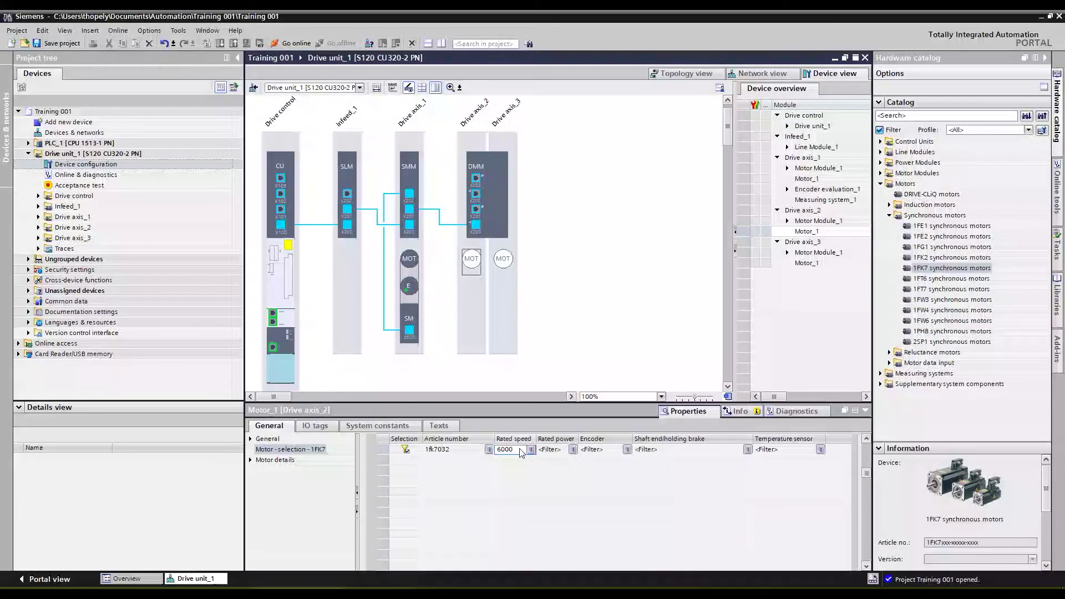
{"action": "left_click", "coordinate": [520, 449]}
{"action": "left_click", "coordinate": [510, 513]}
{"action": "key", "text": "Return"}
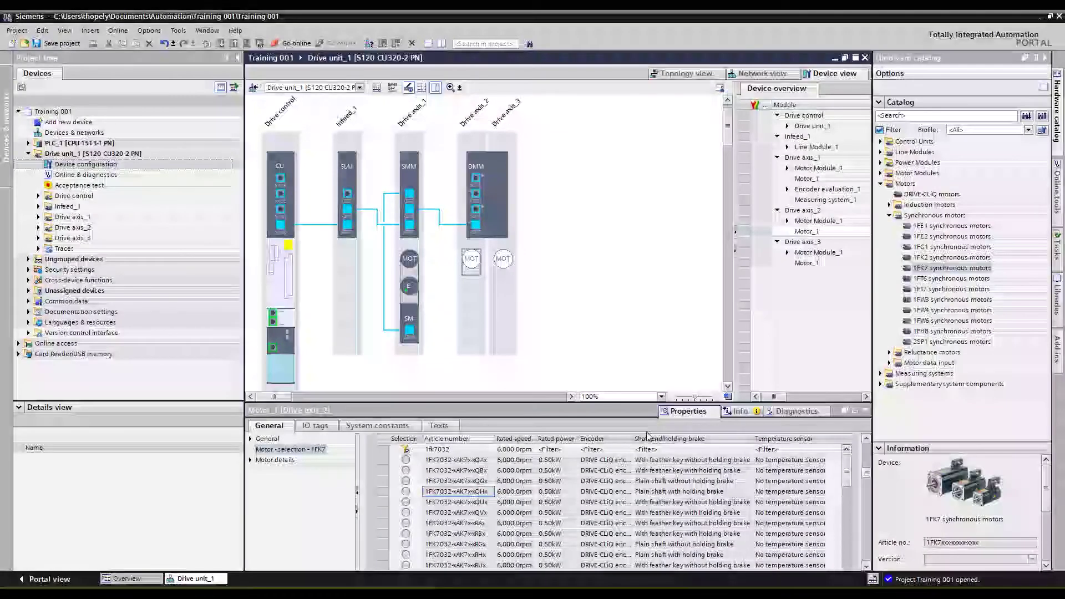
{"action": "left_click_drag", "start_coordinate": [634, 441], "coordinate": [727, 443]}
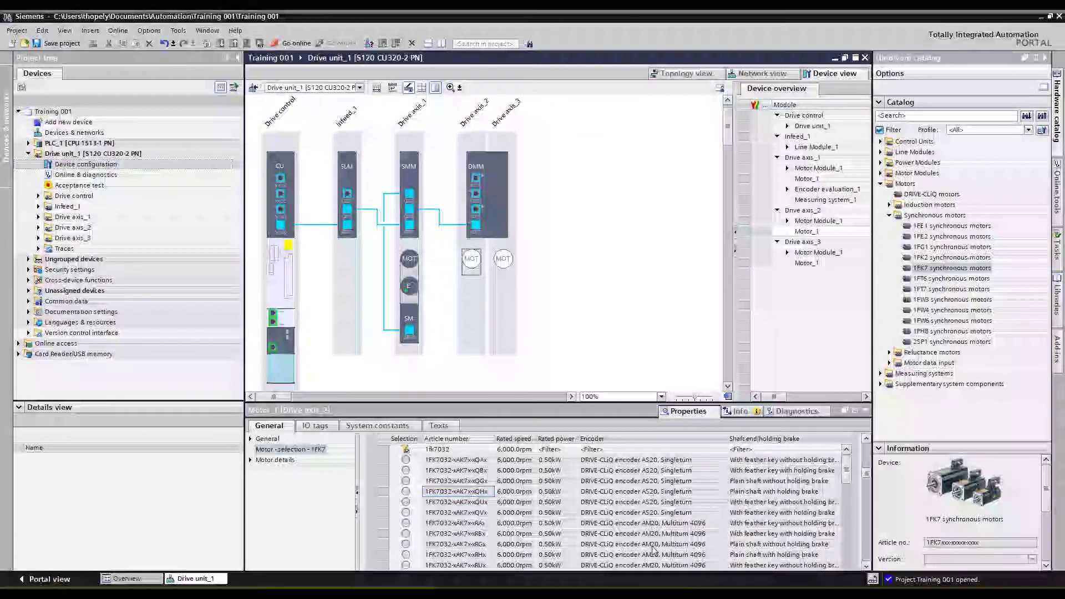
{"action": "left_click", "coordinate": [738, 546]}
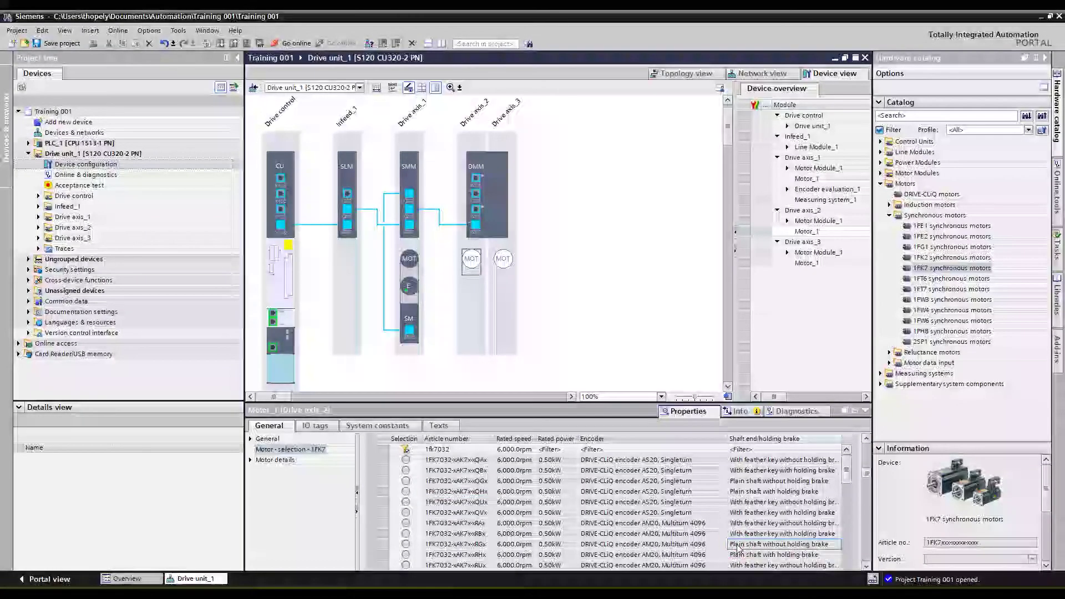
{"action": "left_click", "coordinate": [406, 545]}
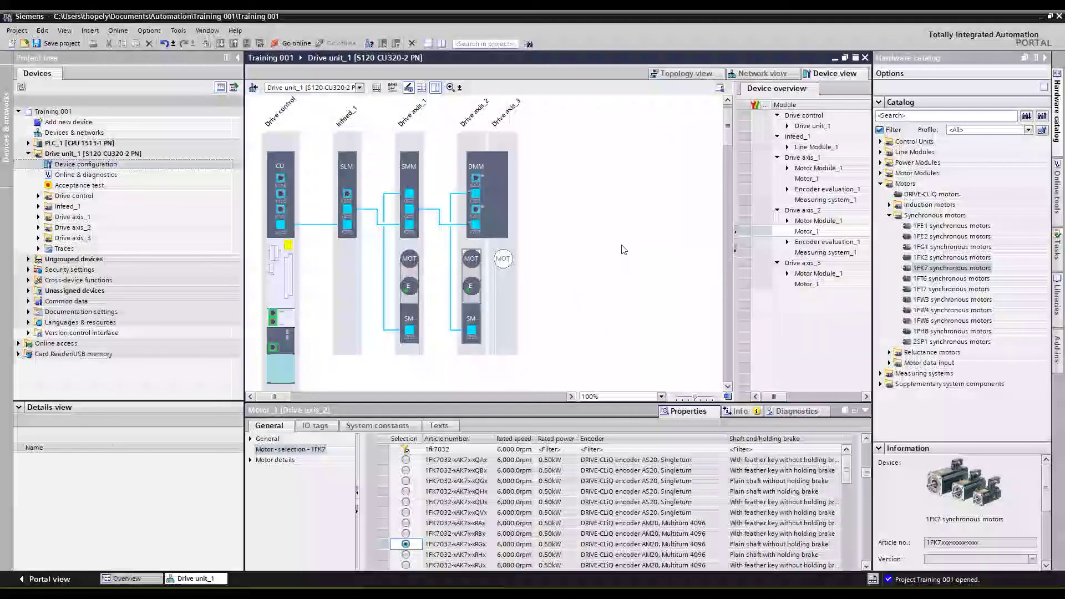
{"action": "left_click", "coordinate": [503, 258]}
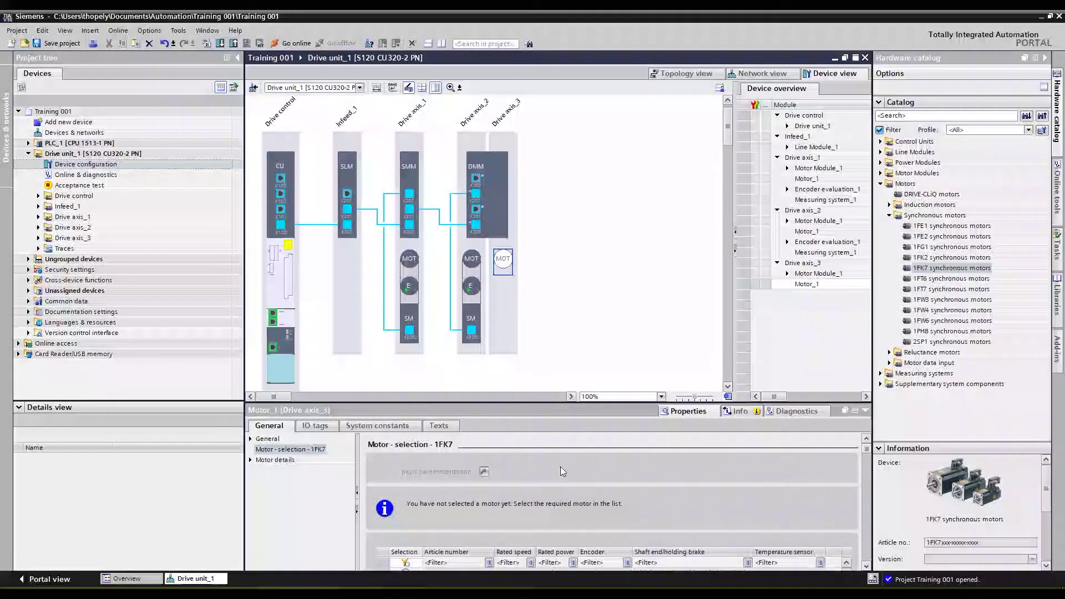
- Filter Drive axis_3's motor list by article number 1fk7032
{"action": "scroll", "coordinate": [499, 488], "scroll_direction": "down", "scroll_amount": 2}
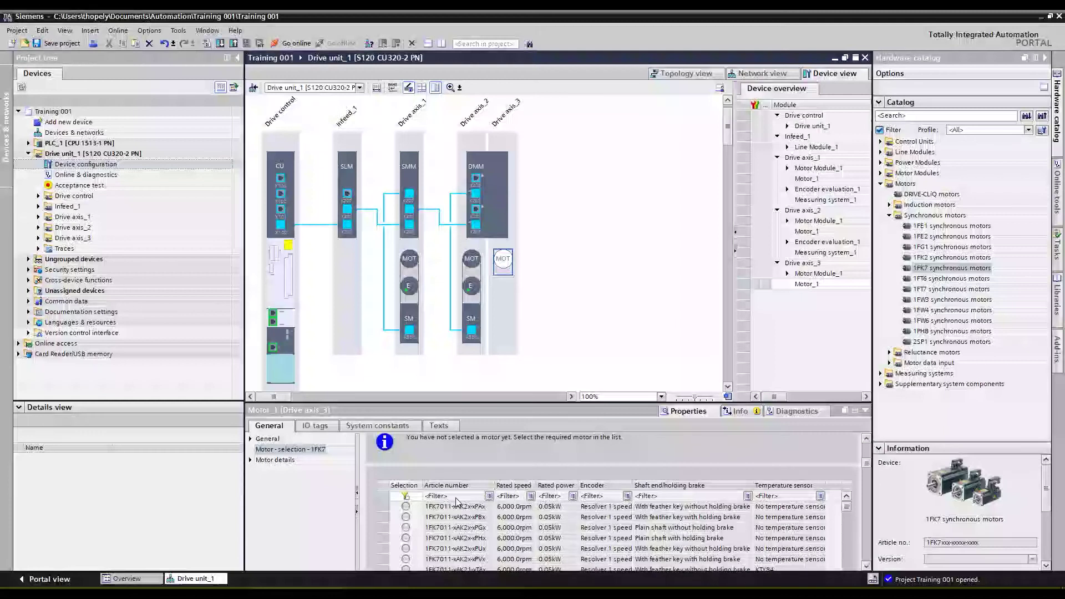
{"action": "left_click", "coordinate": [490, 497]}
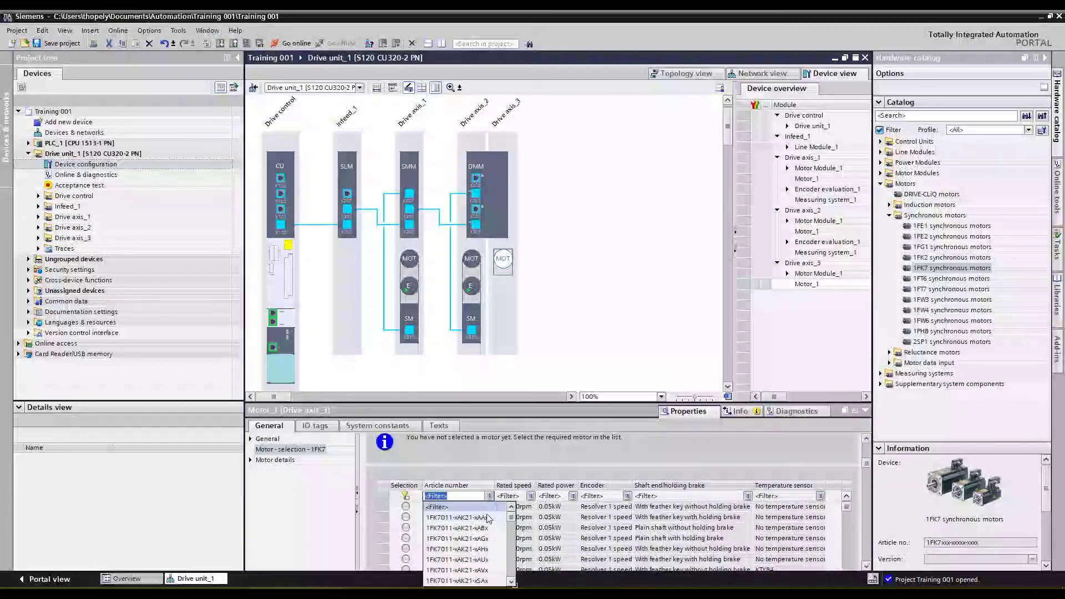
{"action": "left_click", "coordinate": [455, 506]}
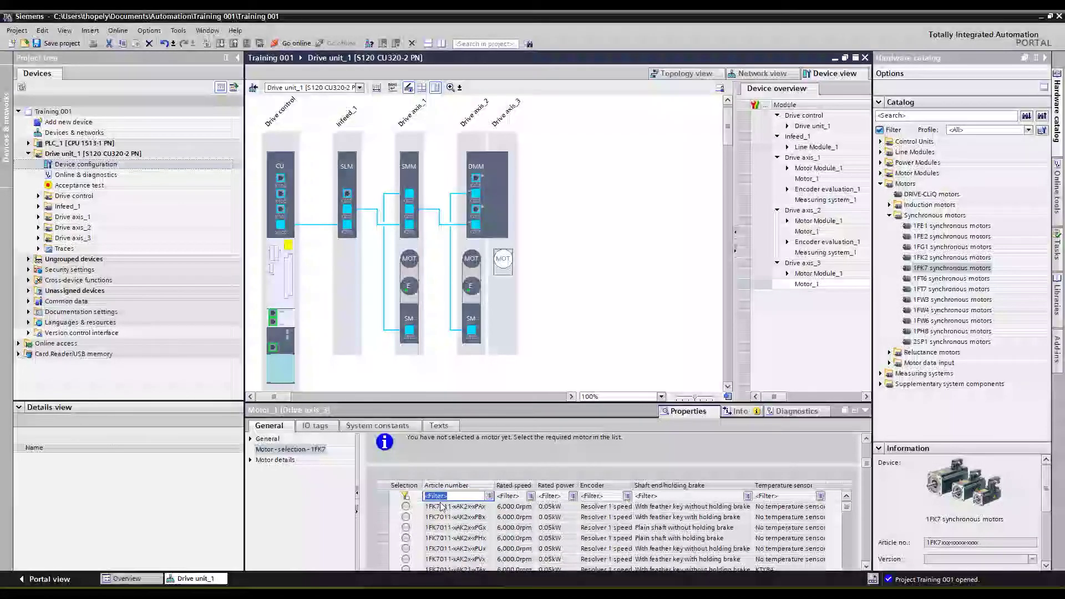
{"action": "type", "text": "1fk7"}
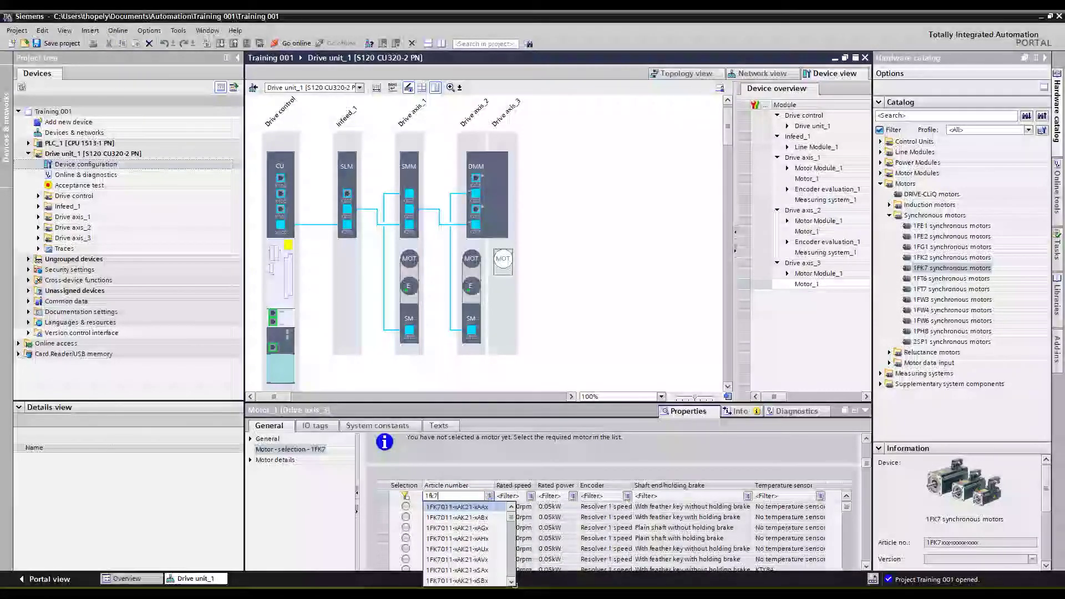
{"action": "type", "text": "032"}
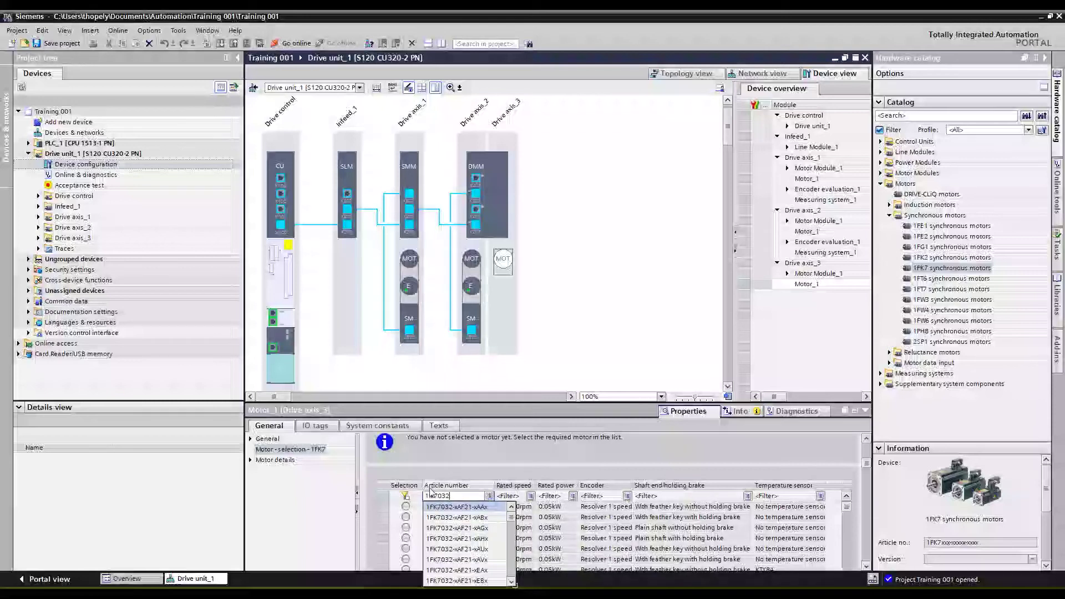
{"action": "left_click", "coordinate": [488, 451]}
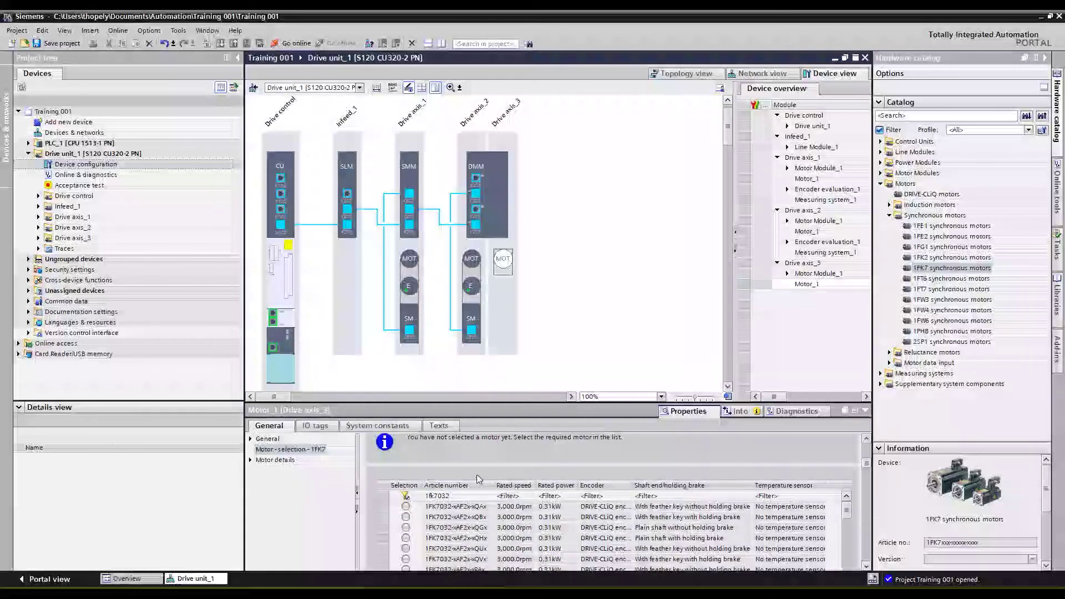
- Filter rated speed to 6,000 rpm and select the 1FK7032-xAK7xxRGx motor with AM20 encoder
{"action": "mouse_move", "coordinate": [523, 499]}
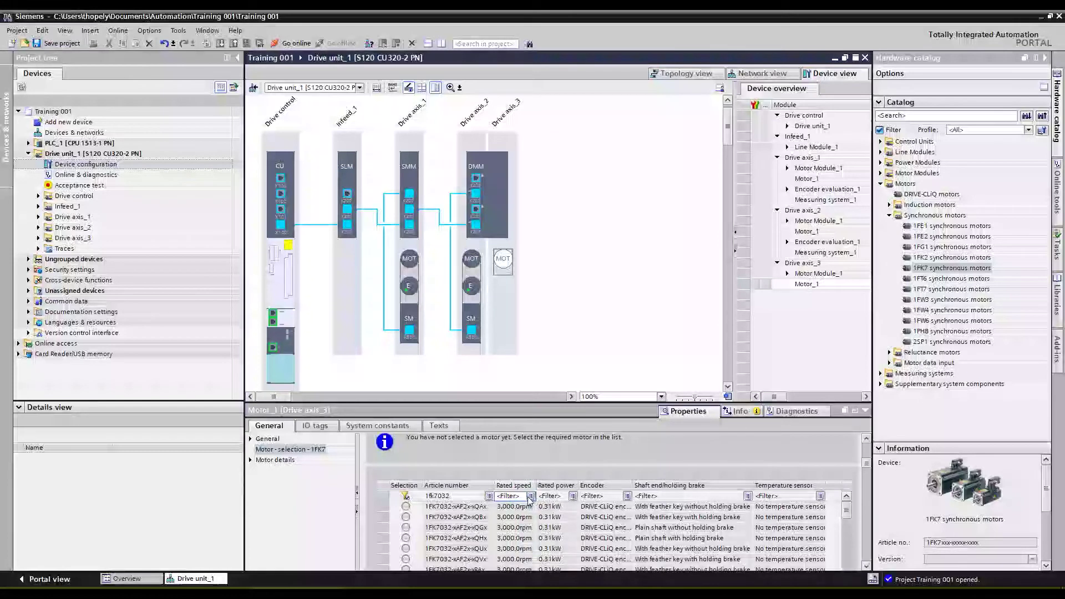
{"action": "left_click", "coordinate": [523, 497]}
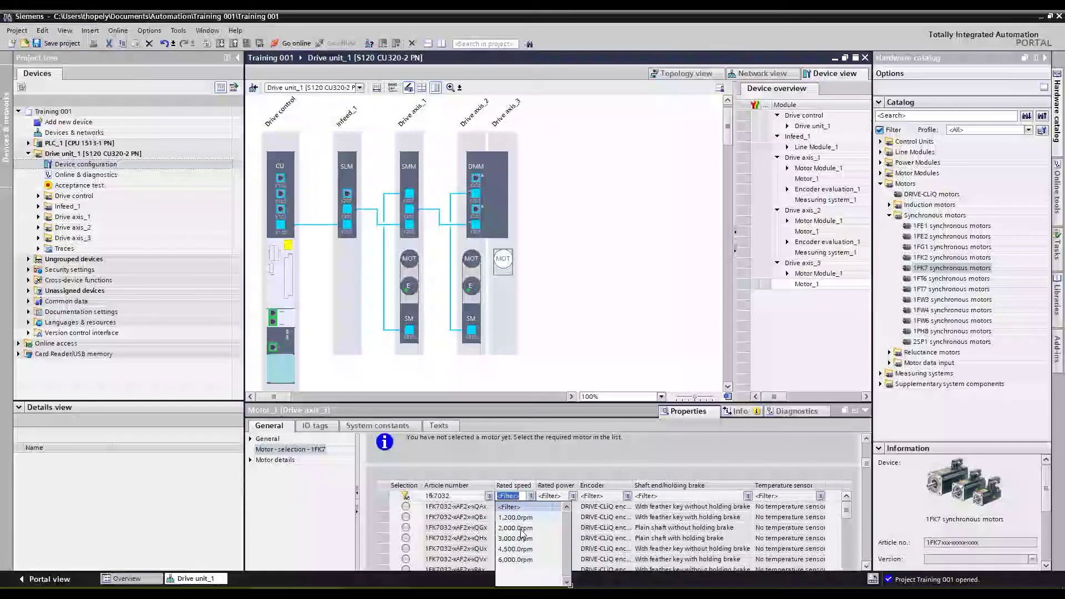
{"action": "left_click", "coordinate": [522, 560]}
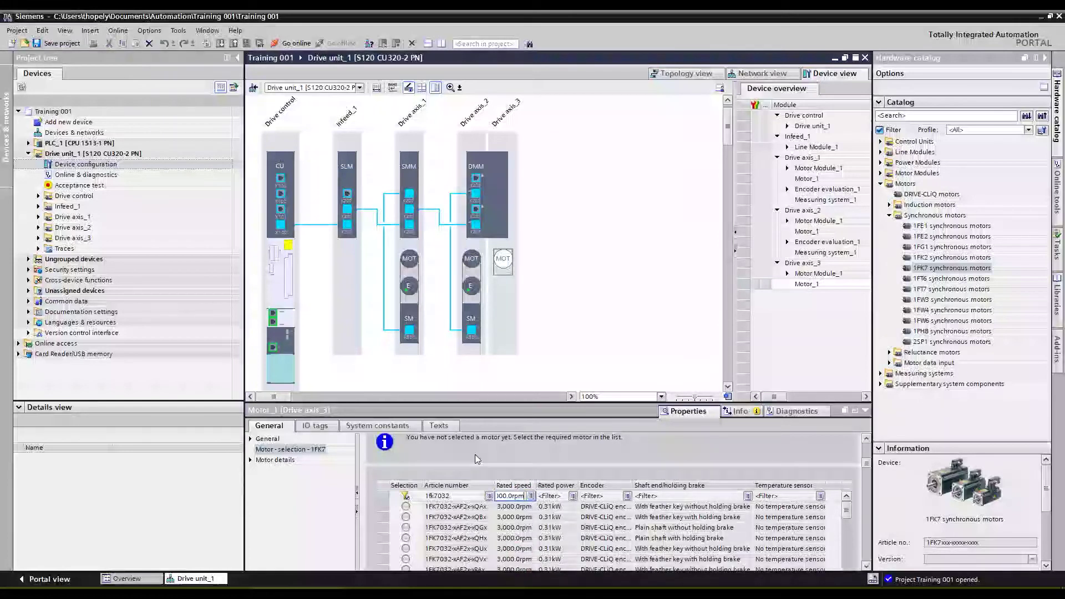
{"action": "left_click", "coordinate": [645, 541]}
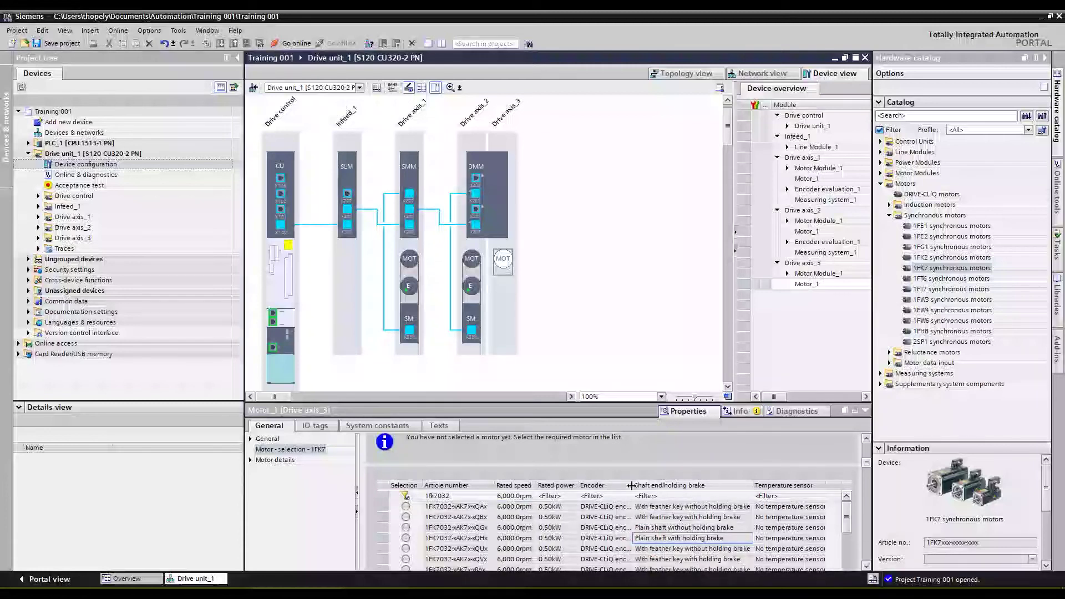
{"action": "left_click_drag", "start_coordinate": [632, 485], "coordinate": [698, 485]}
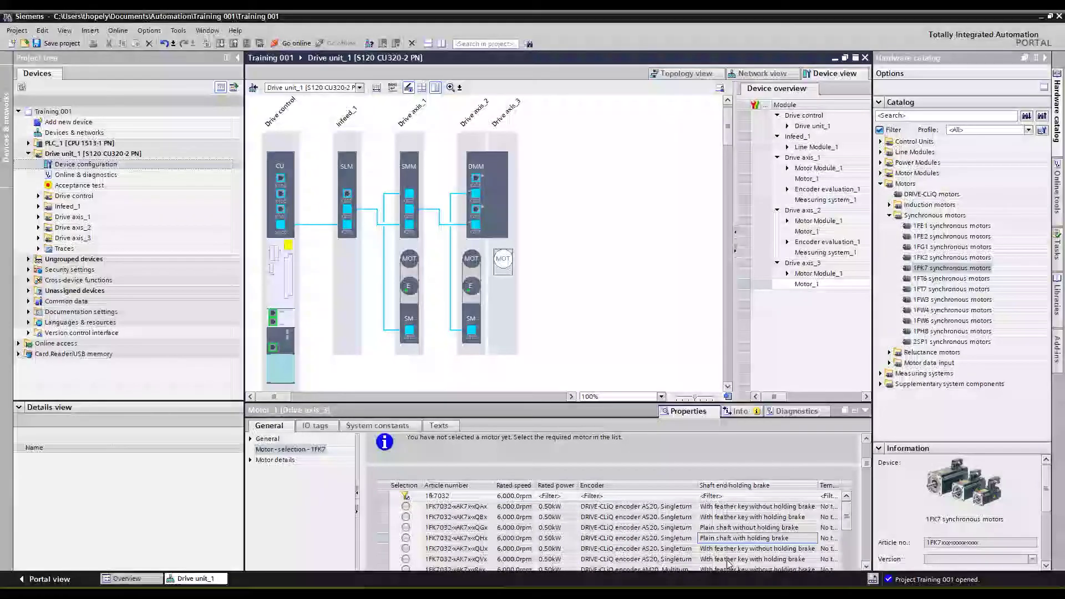
{"action": "left_click_drag", "start_coordinate": [846, 517], "coordinate": [847, 524]}
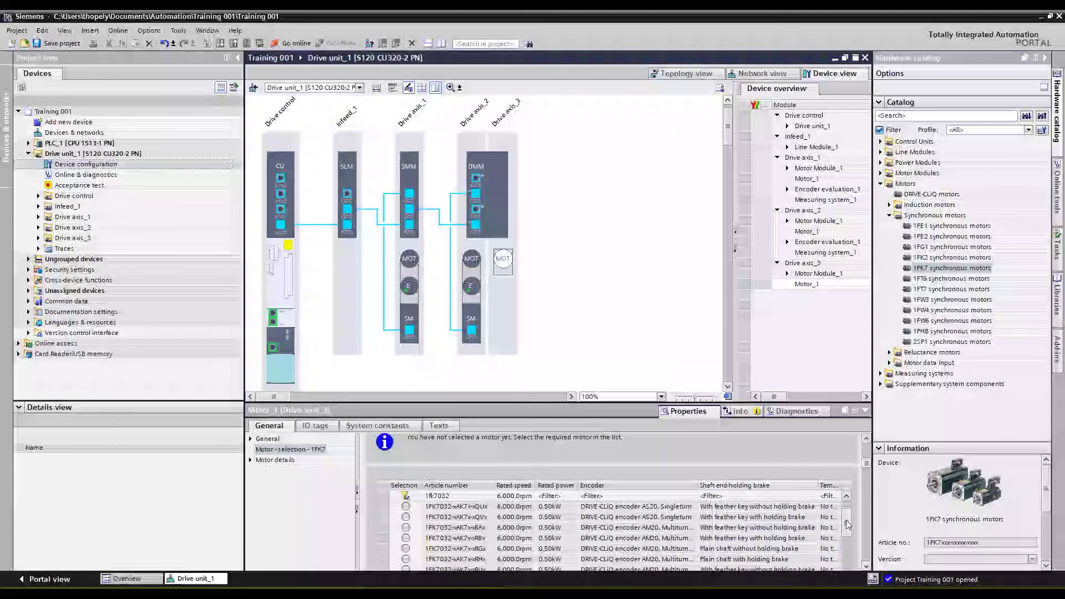
{"action": "left_click", "coordinate": [741, 549]}
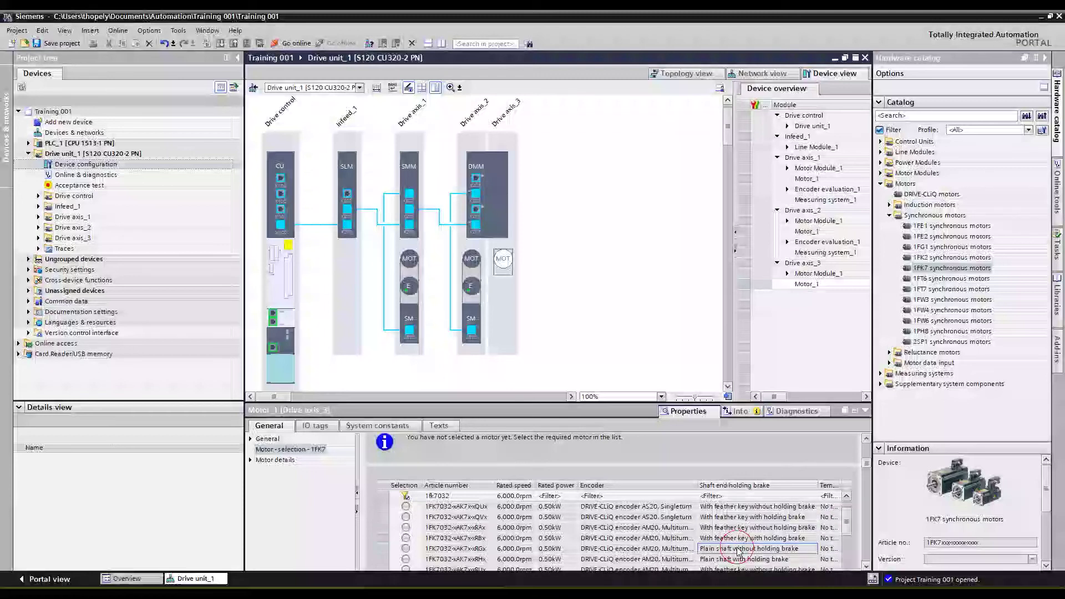
{"action": "left_click", "coordinate": [407, 548]}
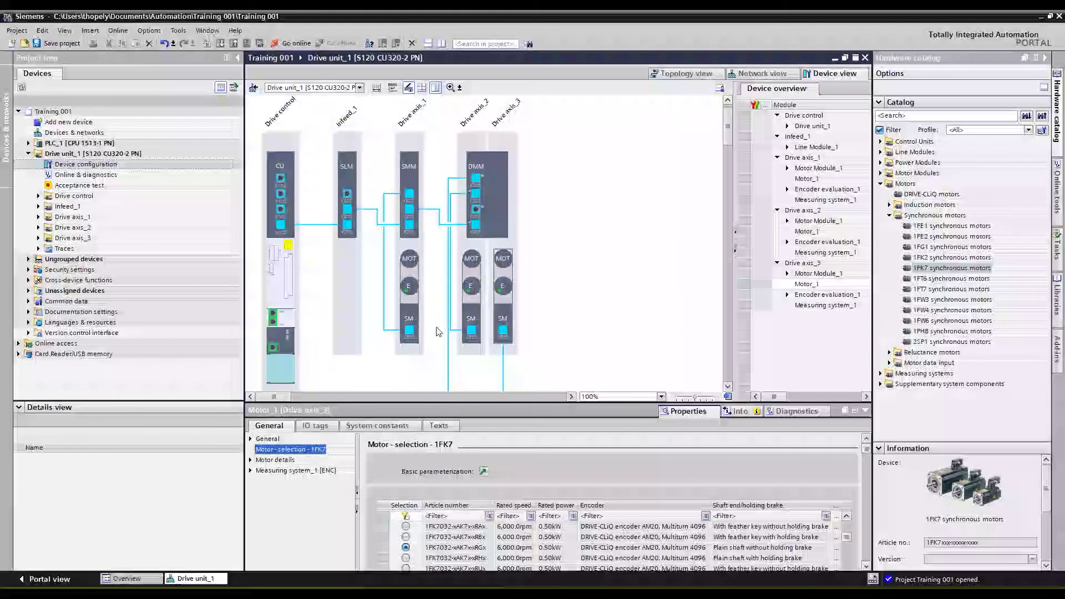
{"action": "right_click", "coordinate": [387, 216]}
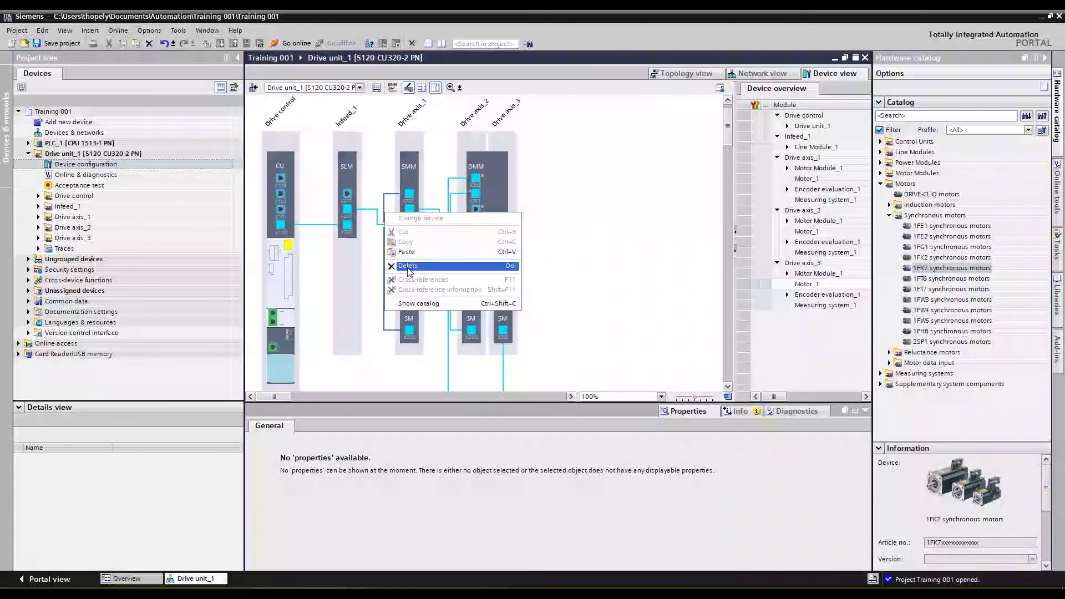
{"action": "left_click", "coordinate": [619, 277]}
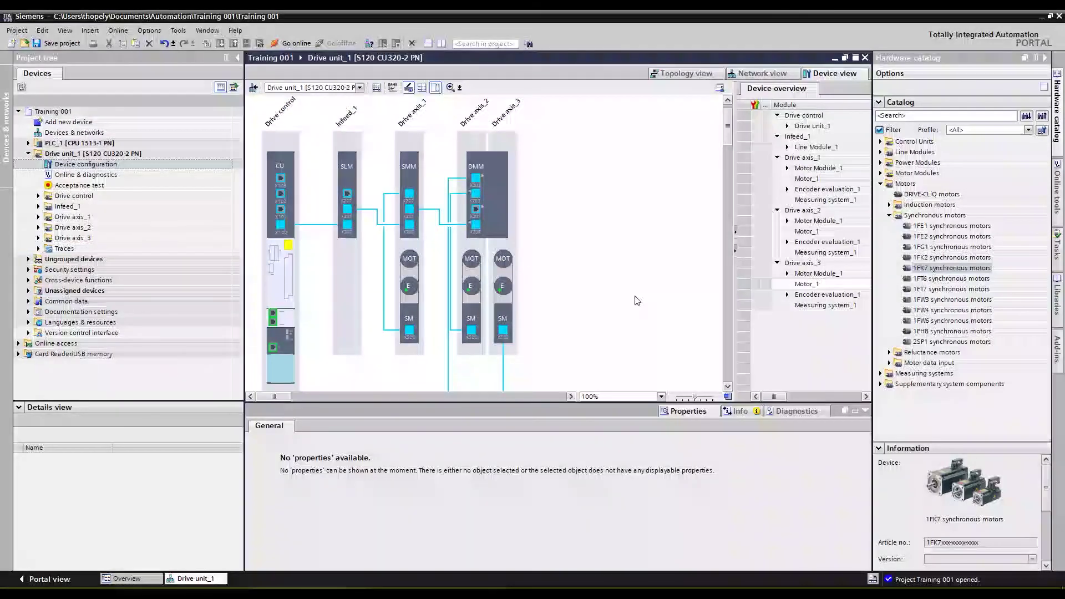
{"action": "scroll", "coordinate": [635, 299], "scroll_direction": "down", "scroll_amount": 1}
{"action": "scroll", "coordinate": [635, 299], "scroll_direction": "up", "scroll_amount": 1}
{"action": "left_click", "coordinate": [28, 154]}
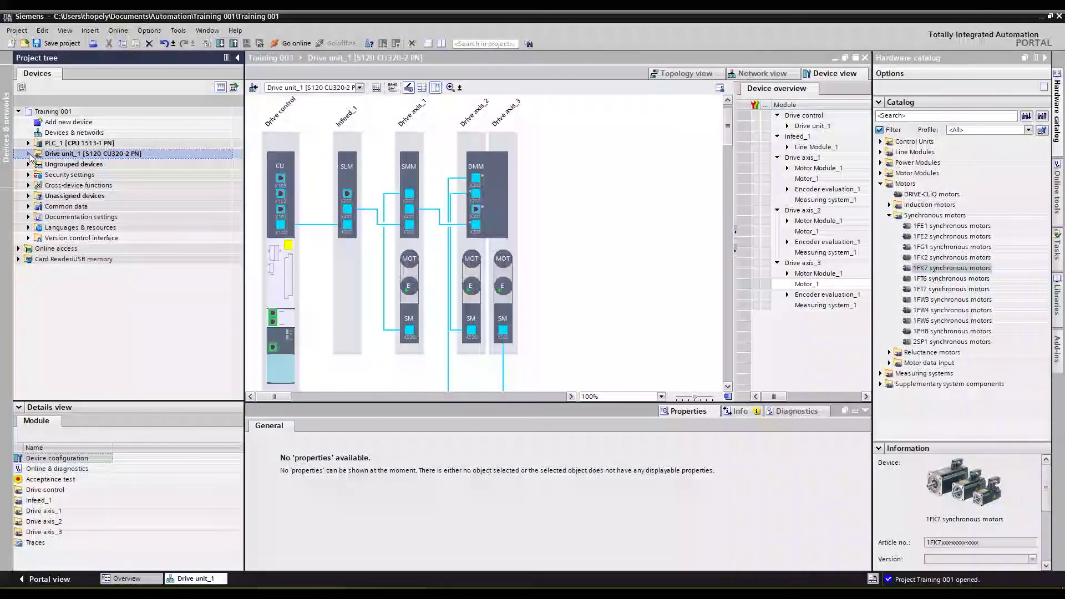
{"action": "double_click", "coordinate": [73, 133]}
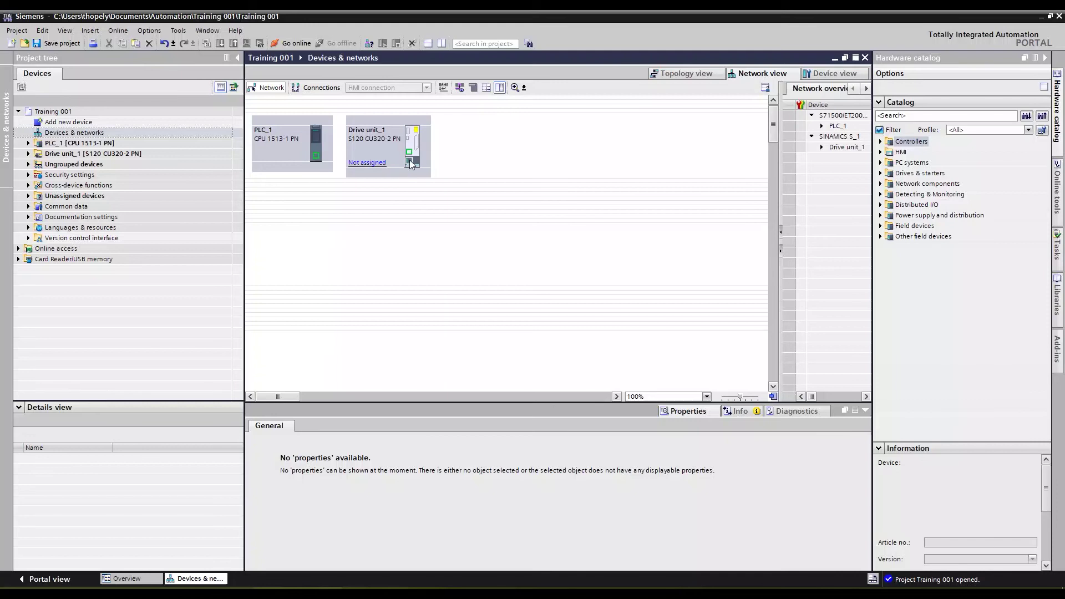
- Assign Drive unit_1 to PLC_1.PROFINET interface_1 as its IO controller
{"action": "left_click", "coordinate": [366, 164]}
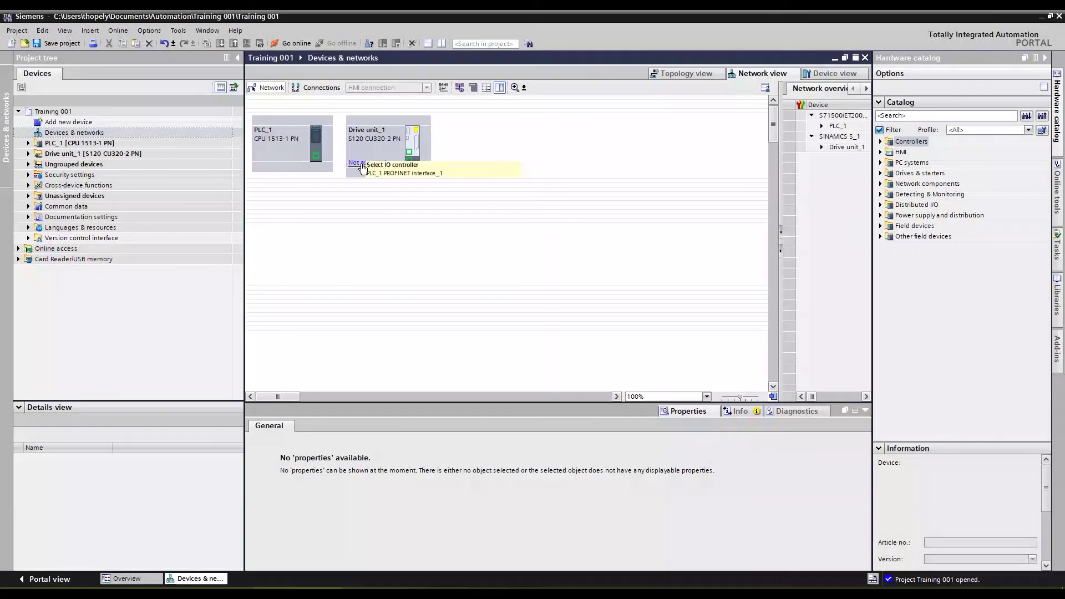
{"action": "left_click", "coordinate": [396, 175]}
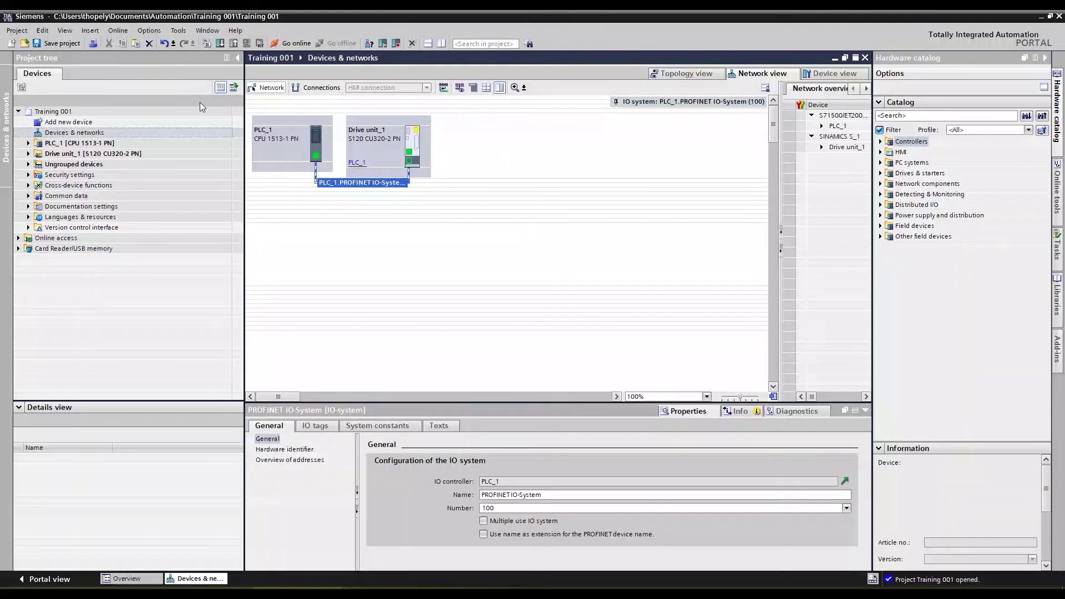
- Compile PLC_1 to 0 errors and 2 warnings, then select Drive unit_1 in the tree and network
{"action": "left_click", "coordinate": [58, 145]}
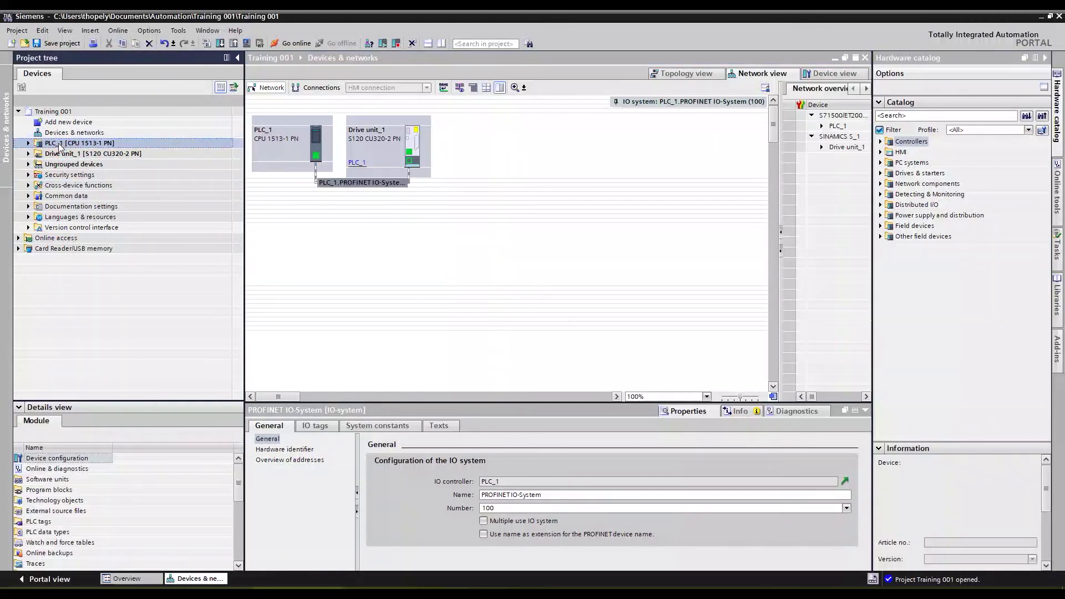
{"action": "left_click", "coordinate": [206, 44]}
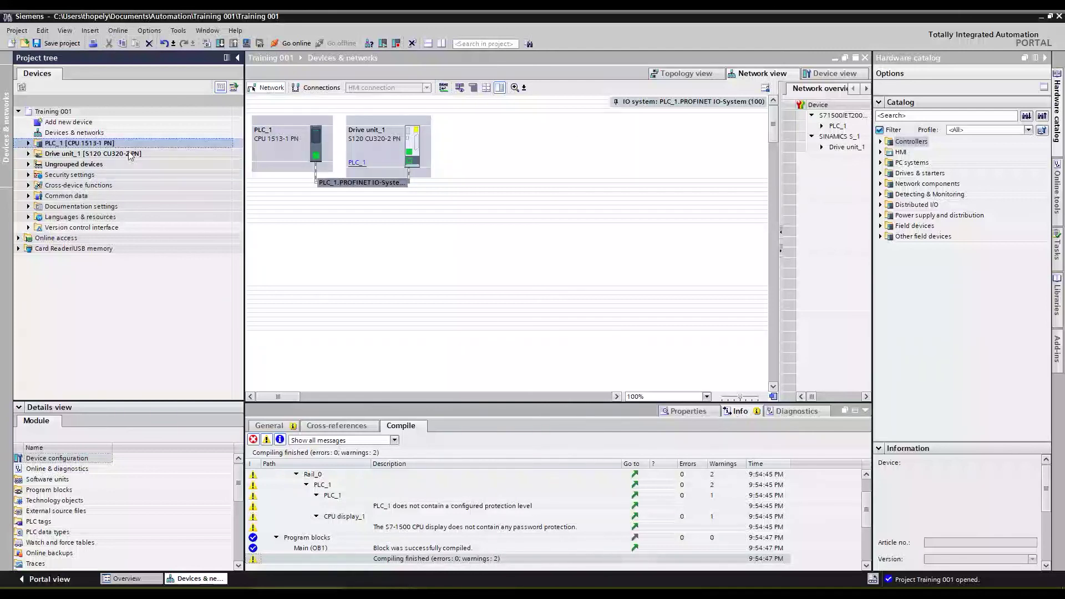
{"action": "left_click", "coordinate": [28, 154]}
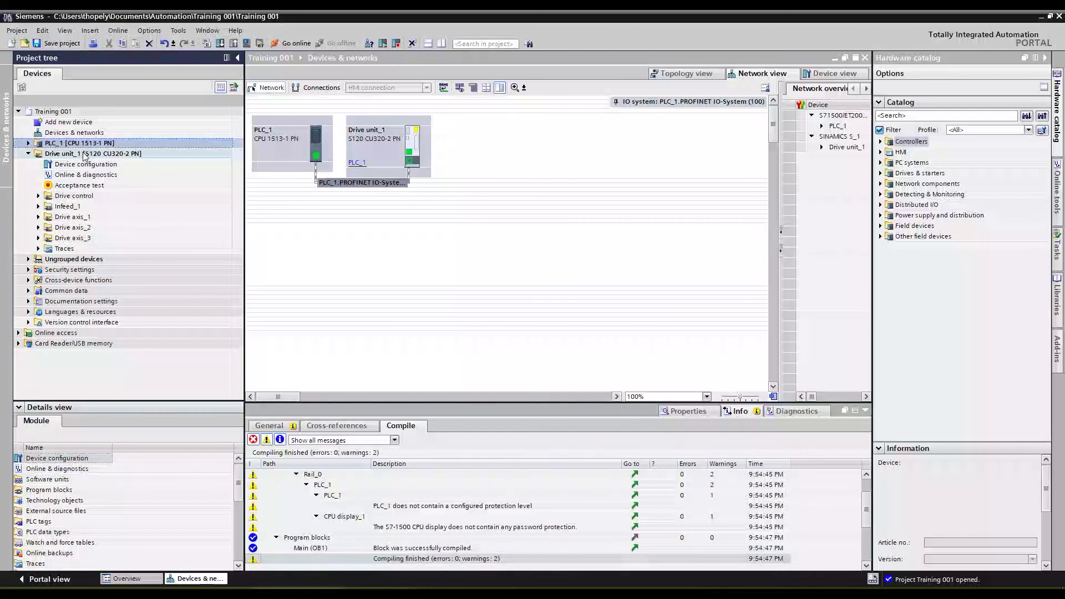
{"action": "left_click", "coordinate": [374, 143]}
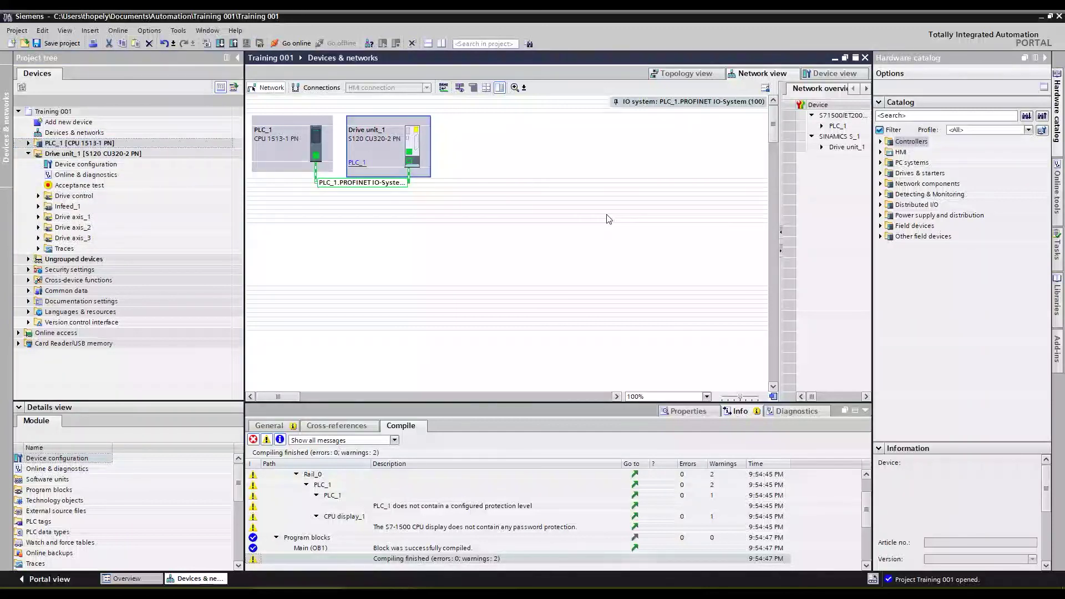